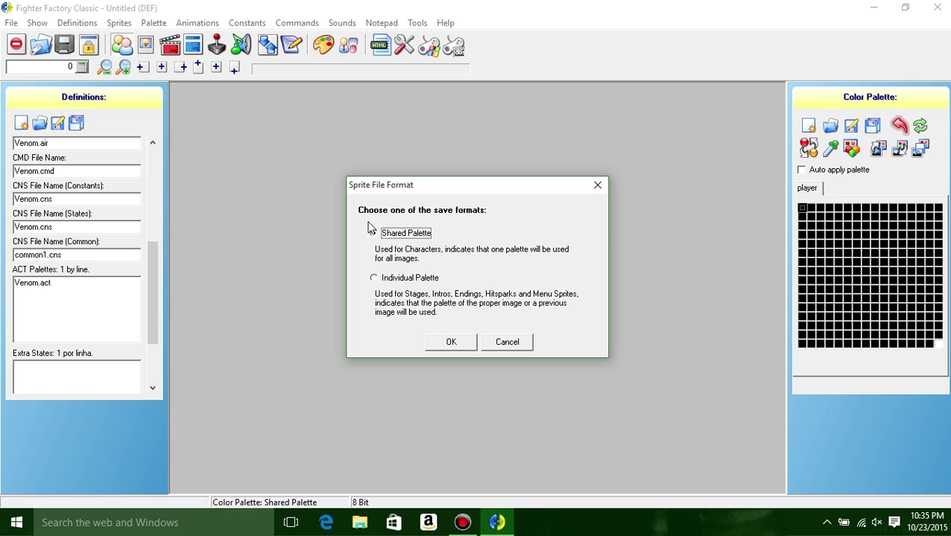
Step: Use the Shared Palette format for the sprite file and save the animation file as Venom in the Venom folder
click(452, 343)
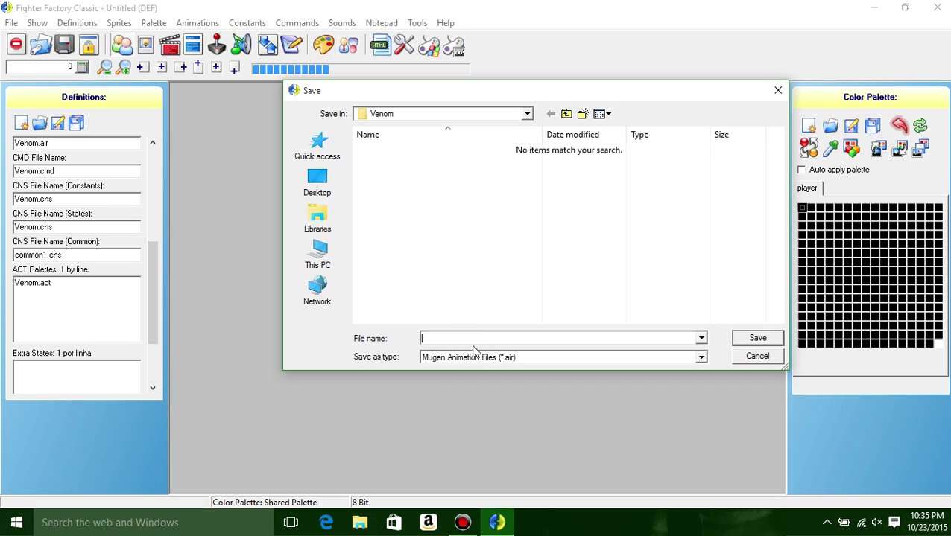
right_click(472, 340)
click(516, 204)
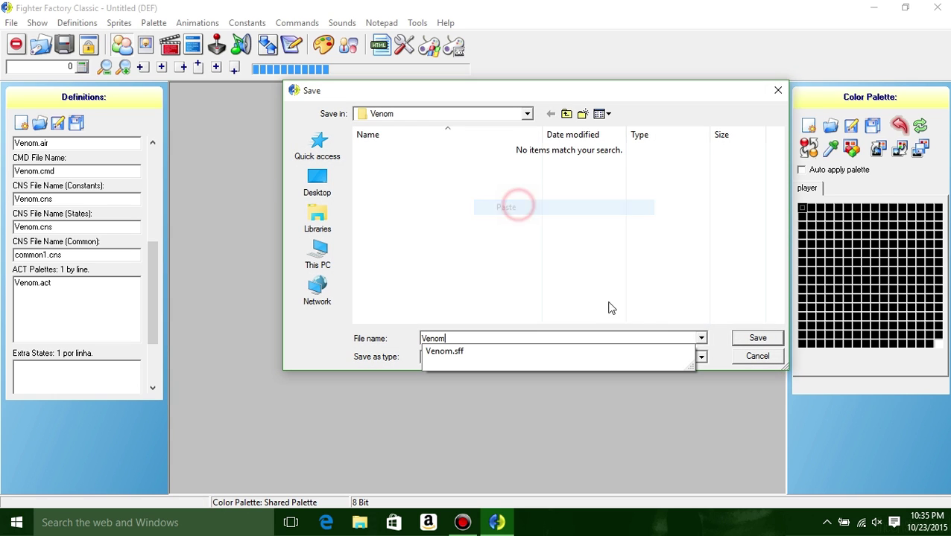
click(737, 339)
click(738, 339)
Step: Save the commands file and the constants file, both named Venom, in the Venom folder
right_click(543, 336)
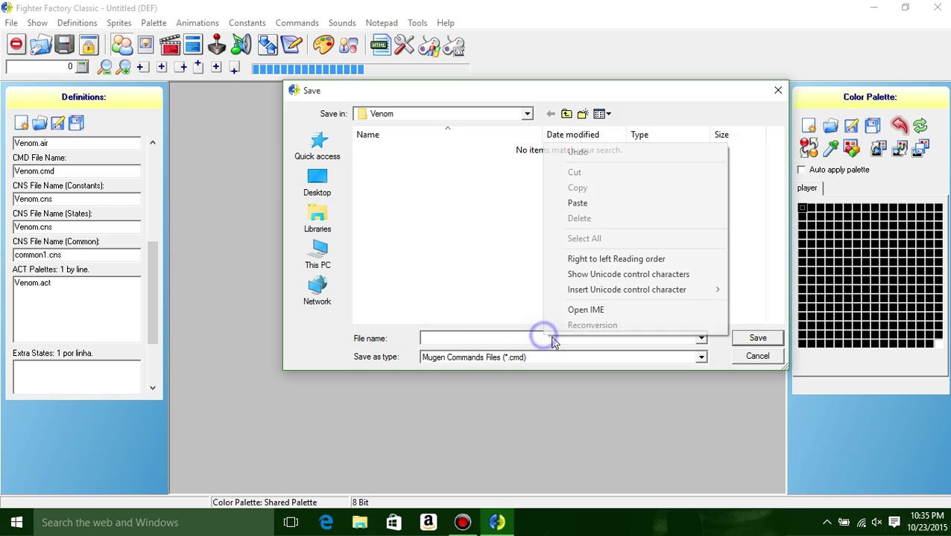
click(602, 206)
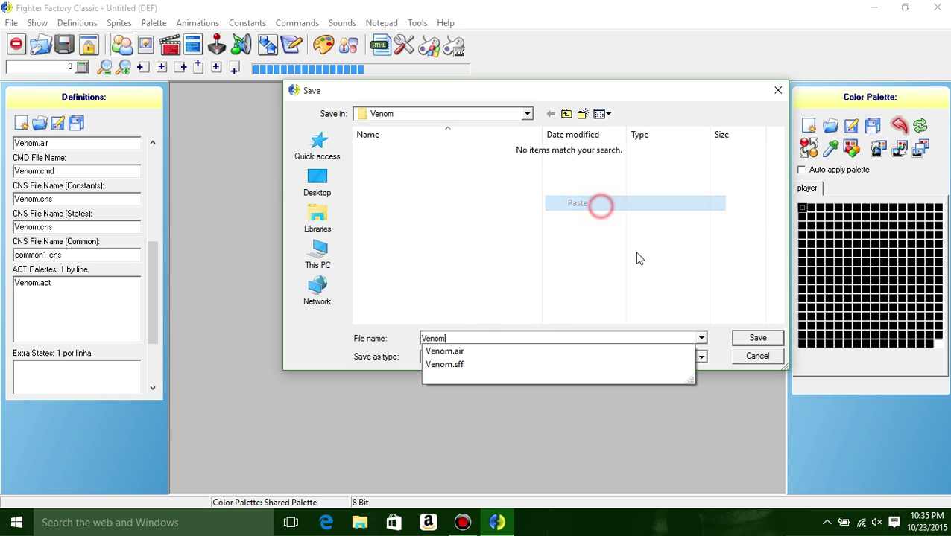
click(758, 338)
right_click(531, 336)
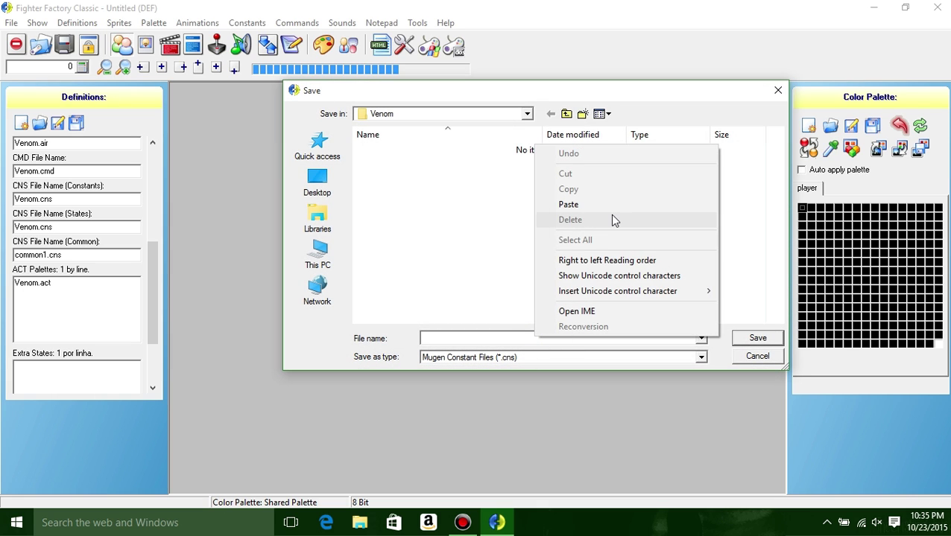
click(607, 204)
click(758, 339)
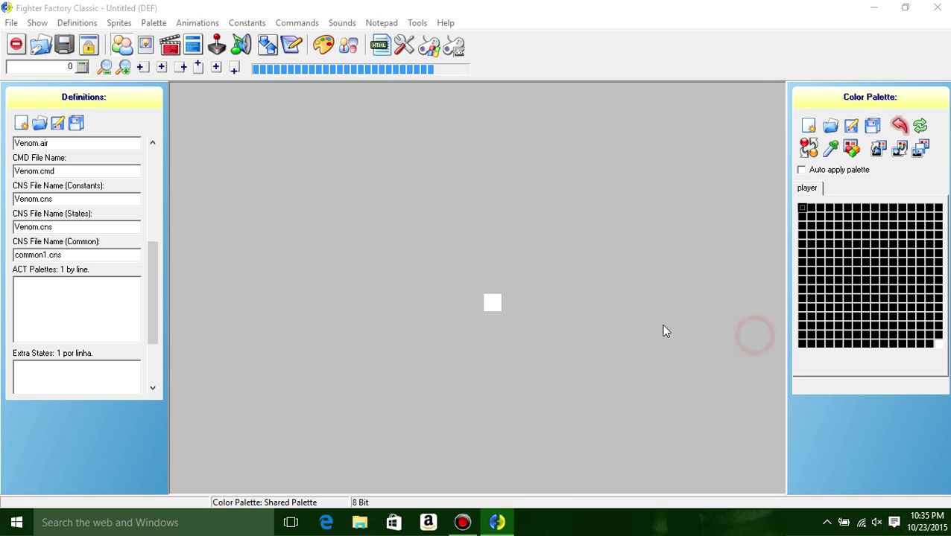
Step: Save the character's definition file as Venom in the Venom folder
right_click(488, 337)
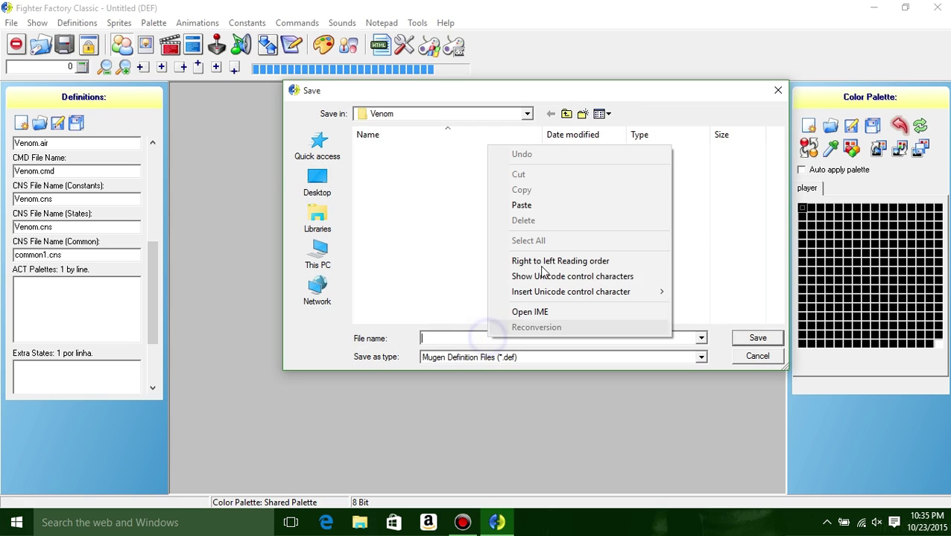
click(556, 205)
click(756, 339)
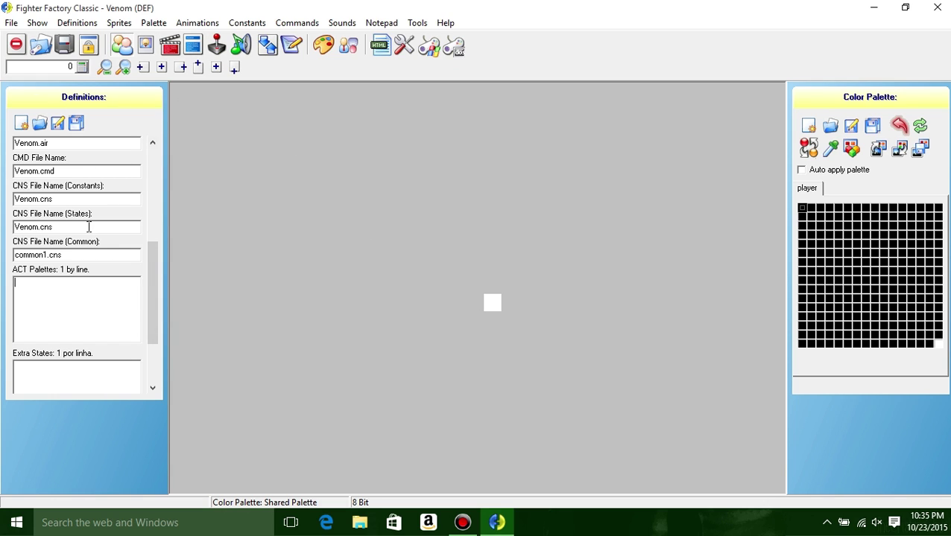
Step: Review the character's definition fields from the beginning and look over its constants, animations and sprites sections
click(148, 266)
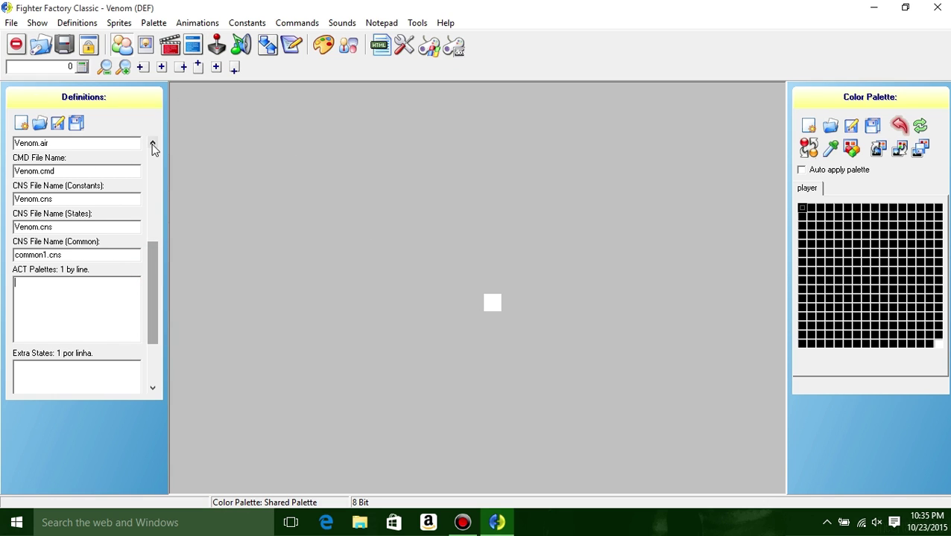
click(152, 159)
click(152, 159)
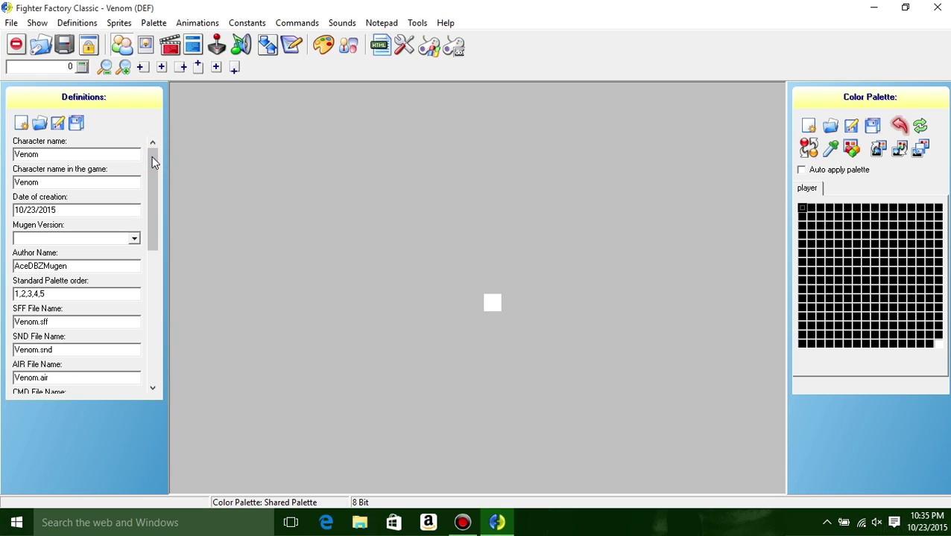
click(196, 45)
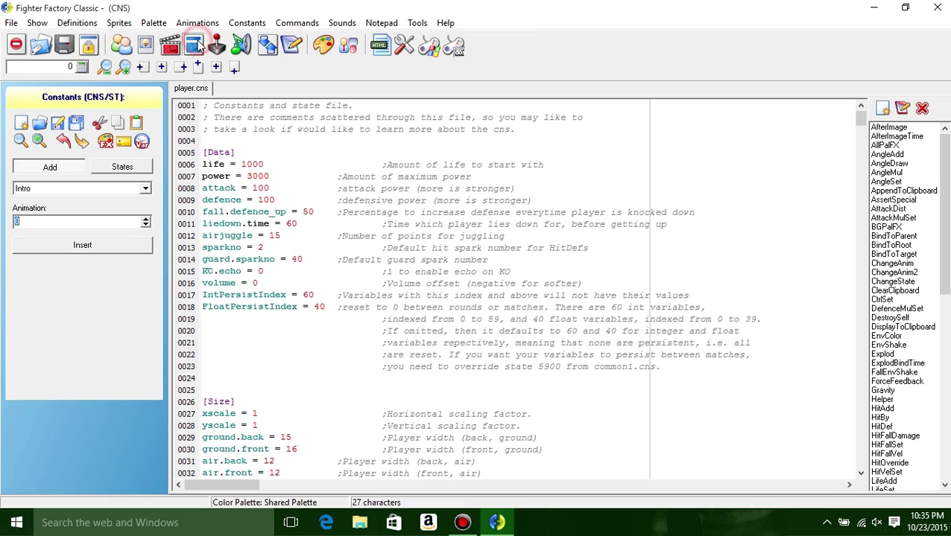
click(171, 45)
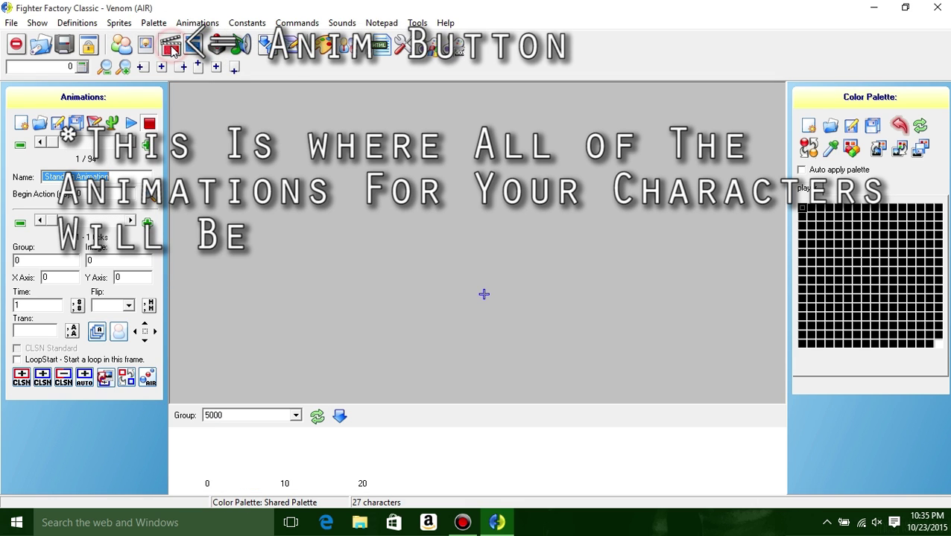
click(147, 46)
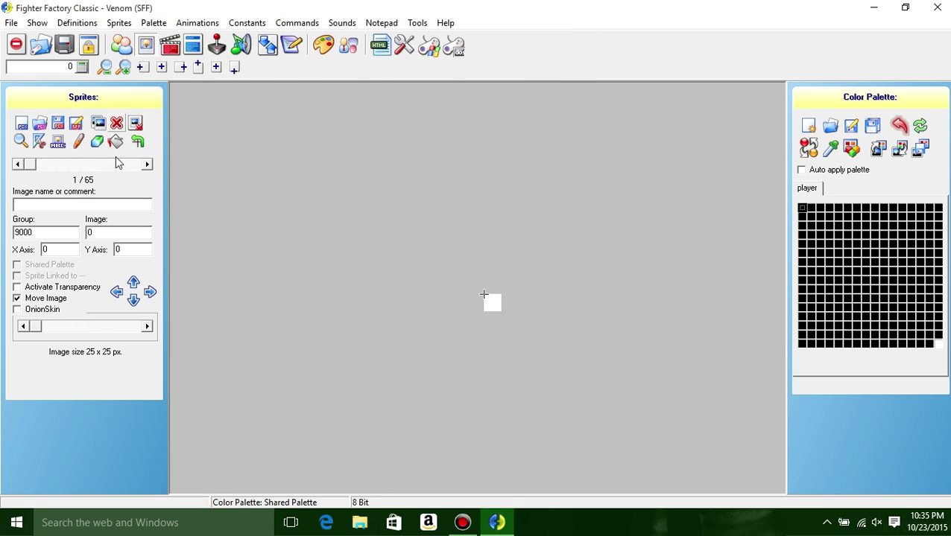
click(170, 46)
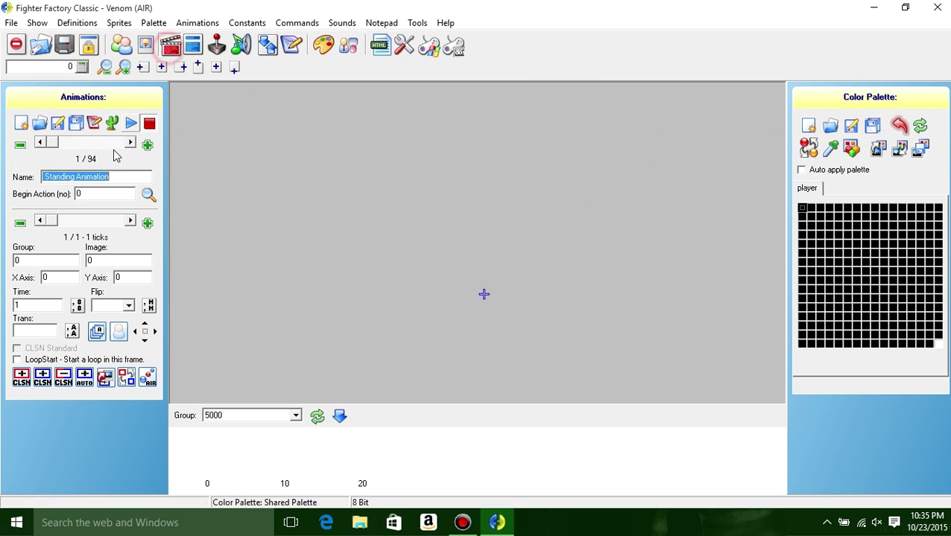
click(57, 144)
mouse_move(58, 143)
mouse_down()
mouse_move(111, 142)
mouse_move(46, 144)
mouse_up()
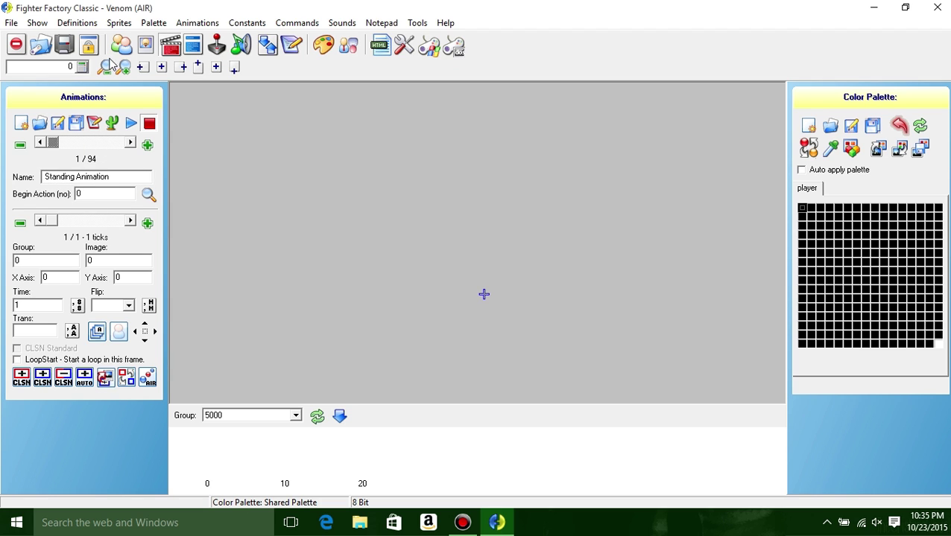
Step: Examine the constants file player.cns, reading through its movement values and state definitions
click(194, 46)
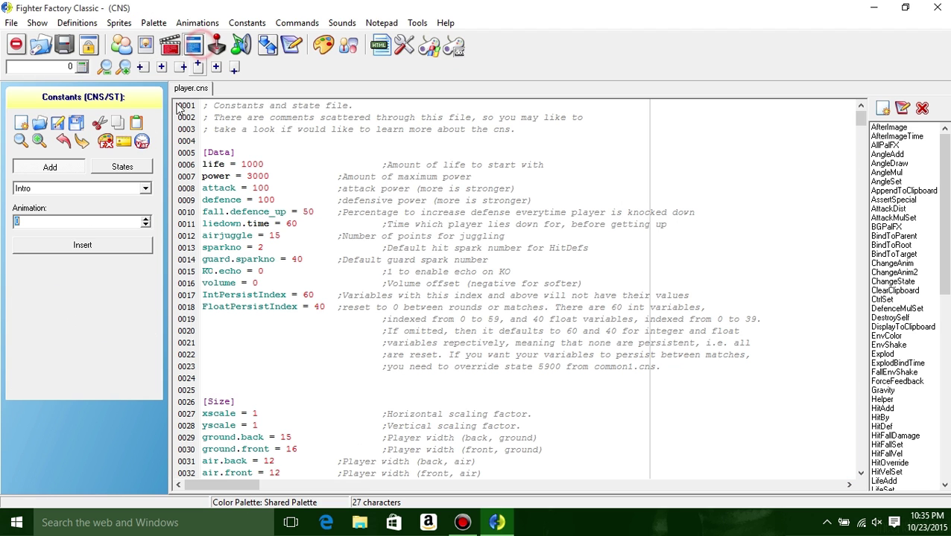
scroll(253, 213, down, 18)
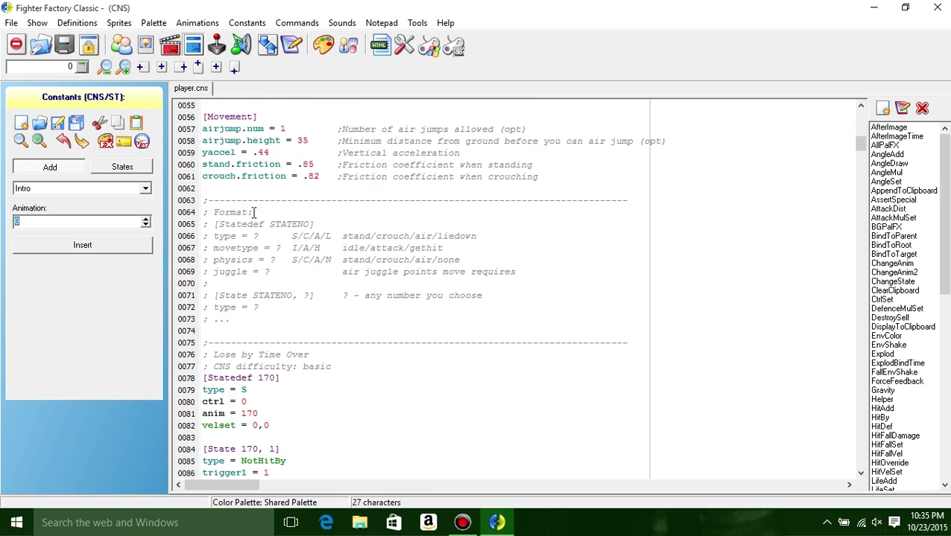
scroll(254, 213, down, 14)
scroll(250, 217, down, 5)
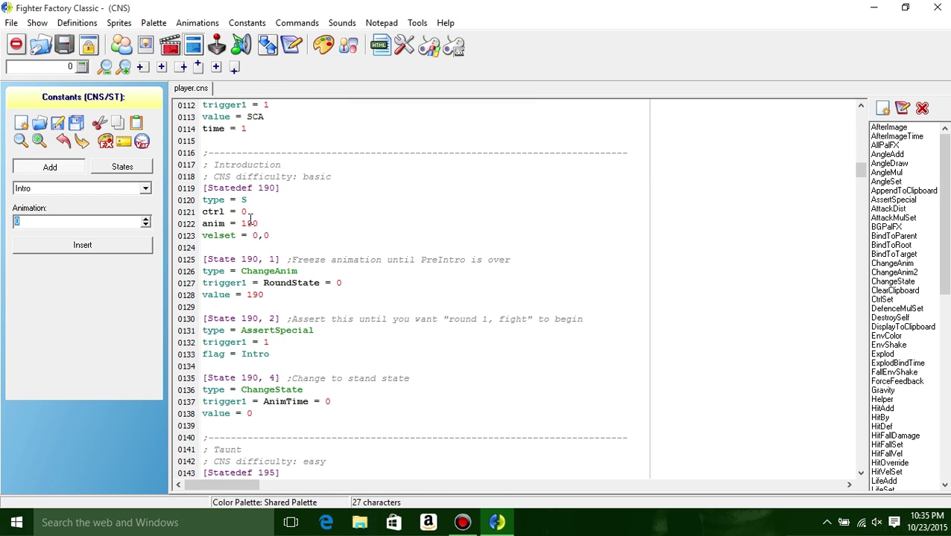
scroll(251, 216, up, 20)
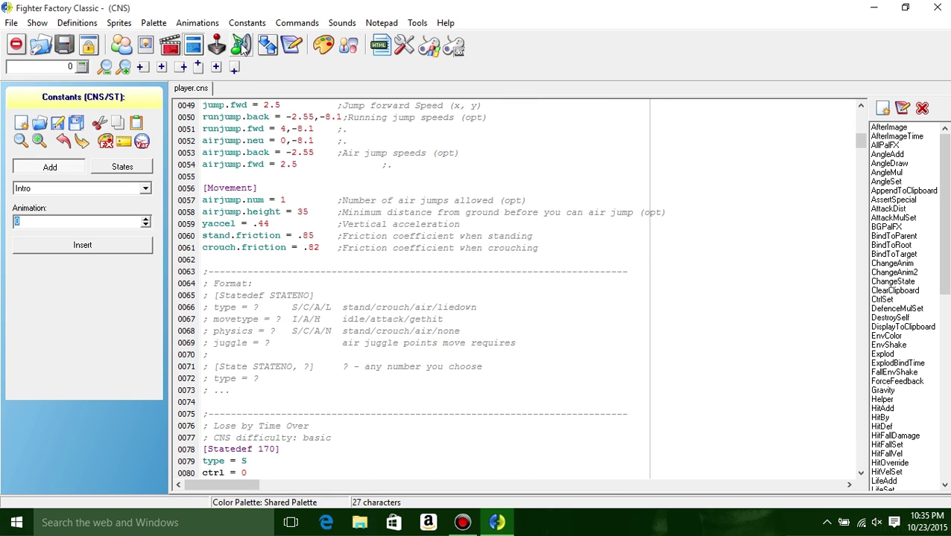
Step: Examine the commands file, including its syntax notes and the state entries from Run Fwd onward
click(237, 45)
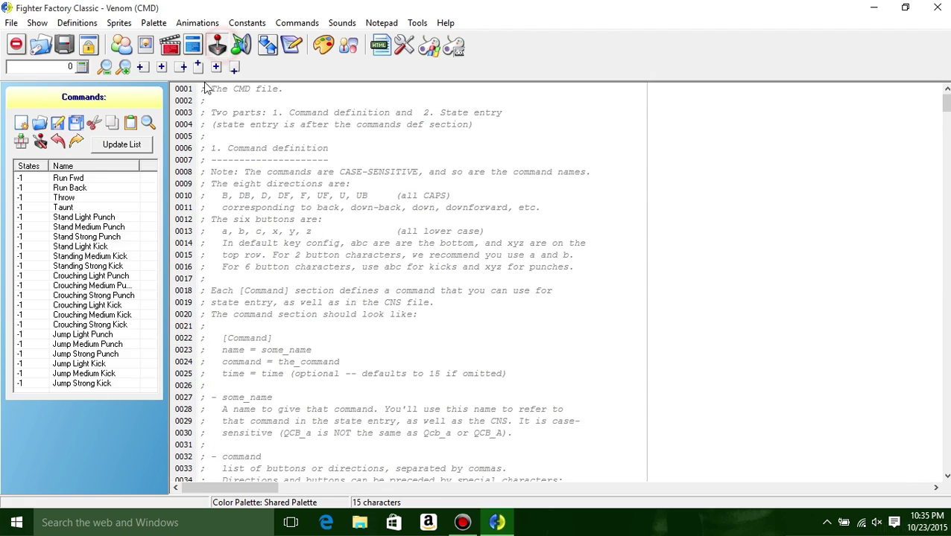
scroll(209, 190, down, 12)
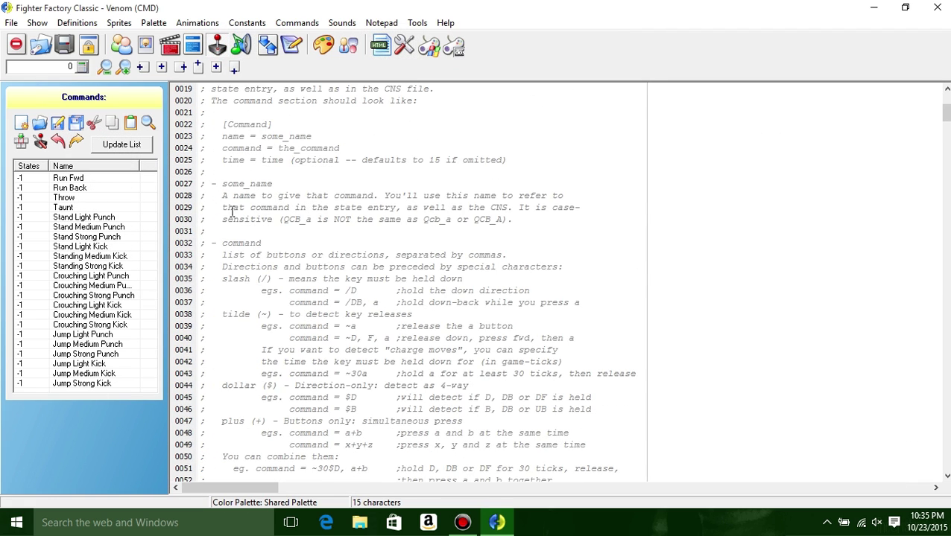
click(96, 179)
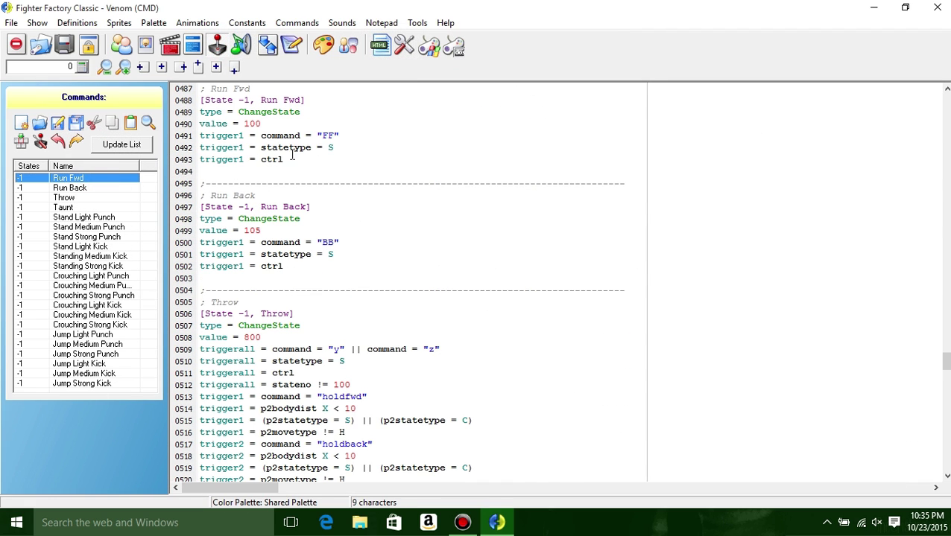
scroll(337, 147, down, 3)
scroll(332, 193, down, 2)
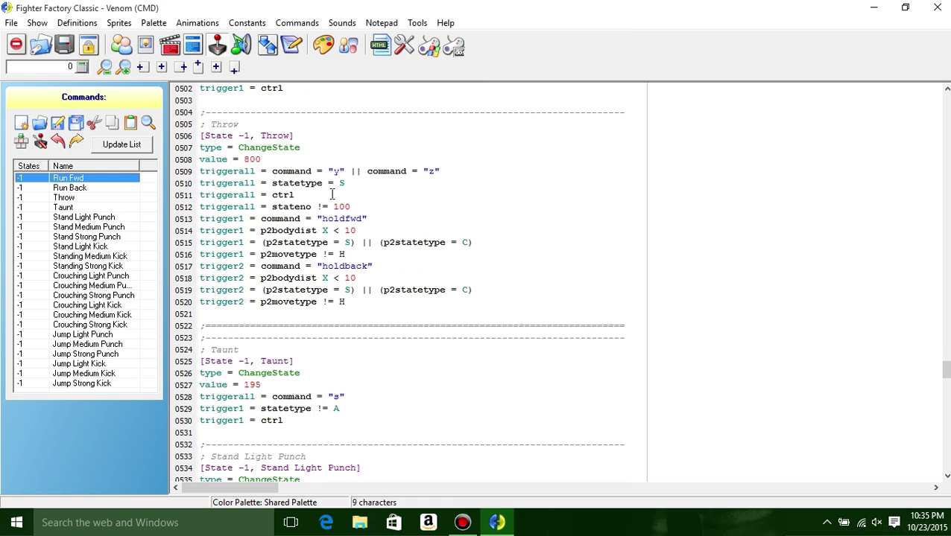
Step: Create a new sound file and save it as Venom in the Venom folder on the desktop
click(244, 45)
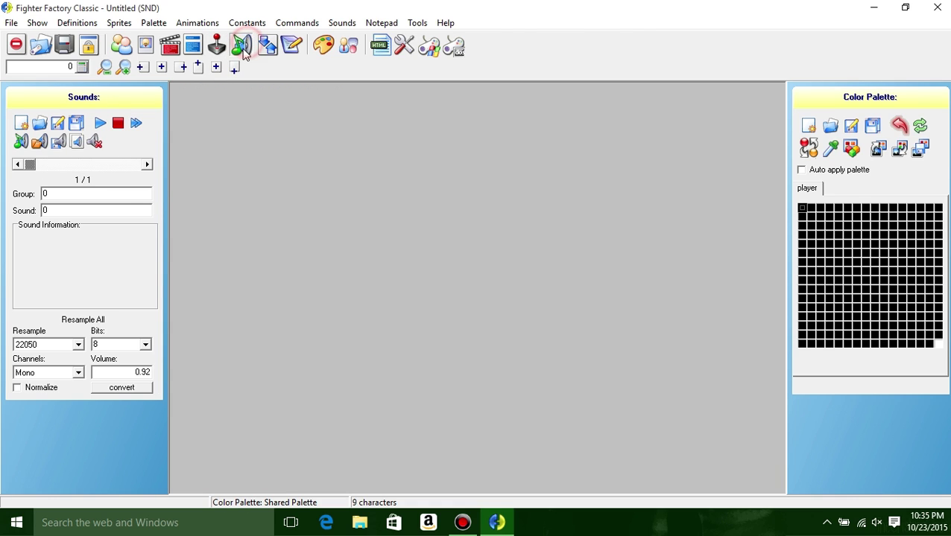
click(22, 121)
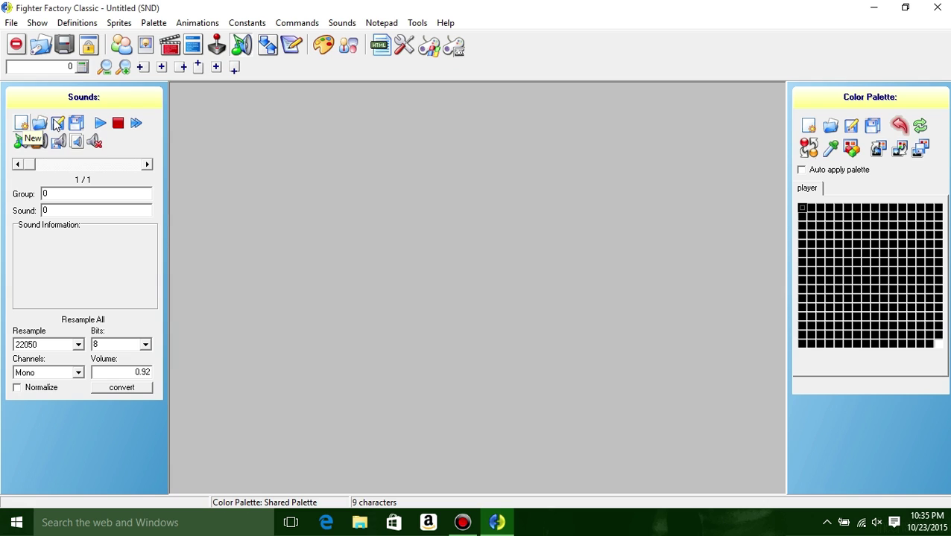
click(77, 124)
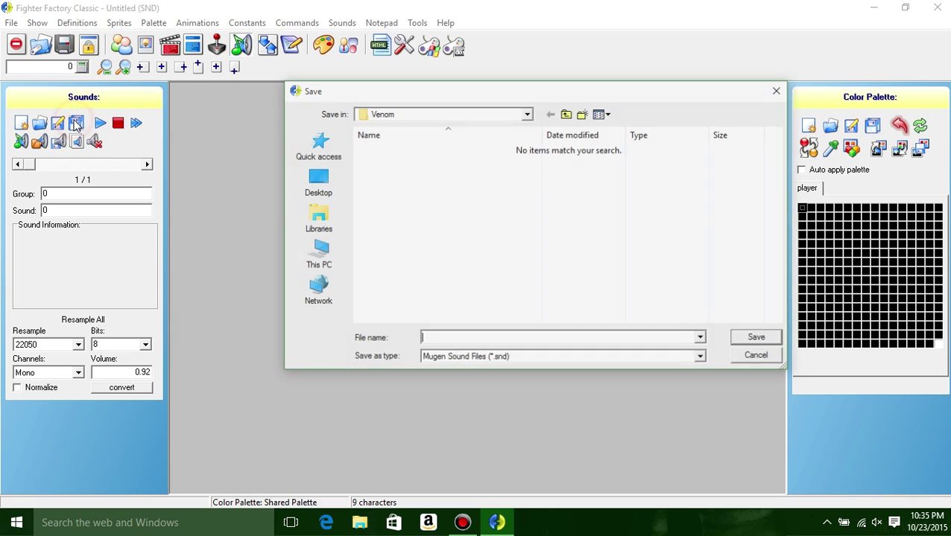
click(322, 179)
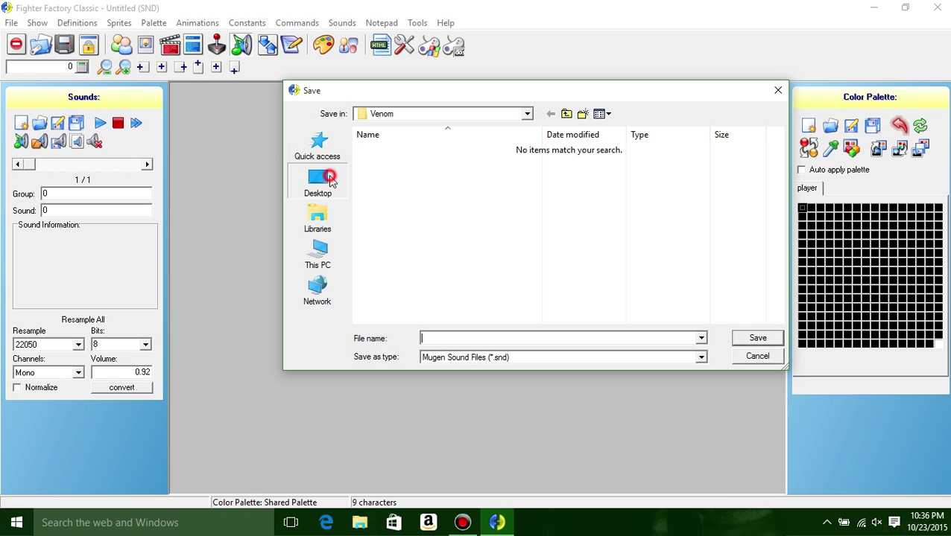
double_click(388, 295)
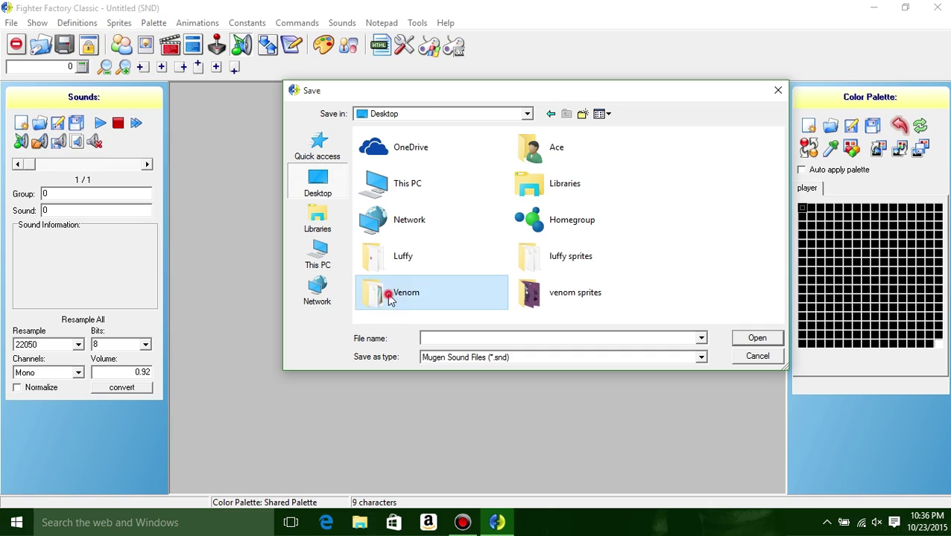
right_click(465, 336)
click(506, 202)
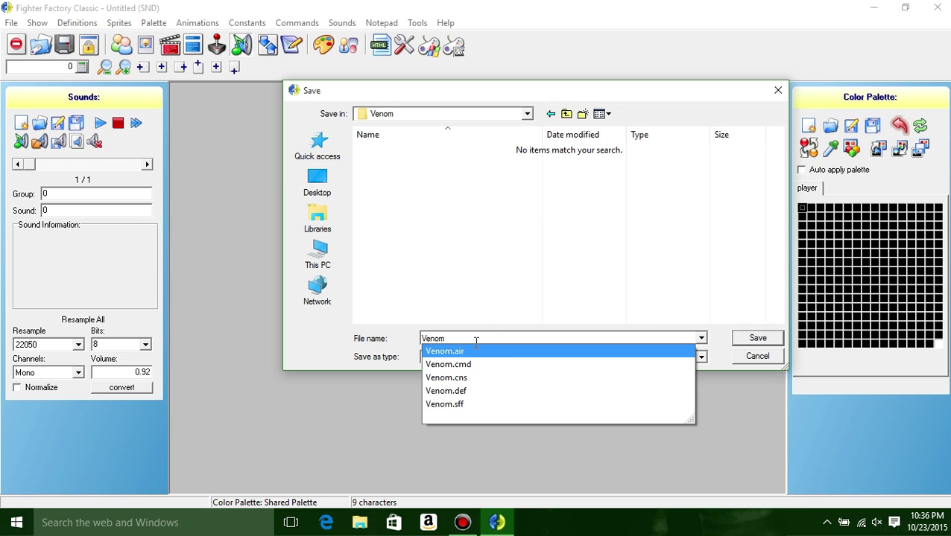
click(758, 339)
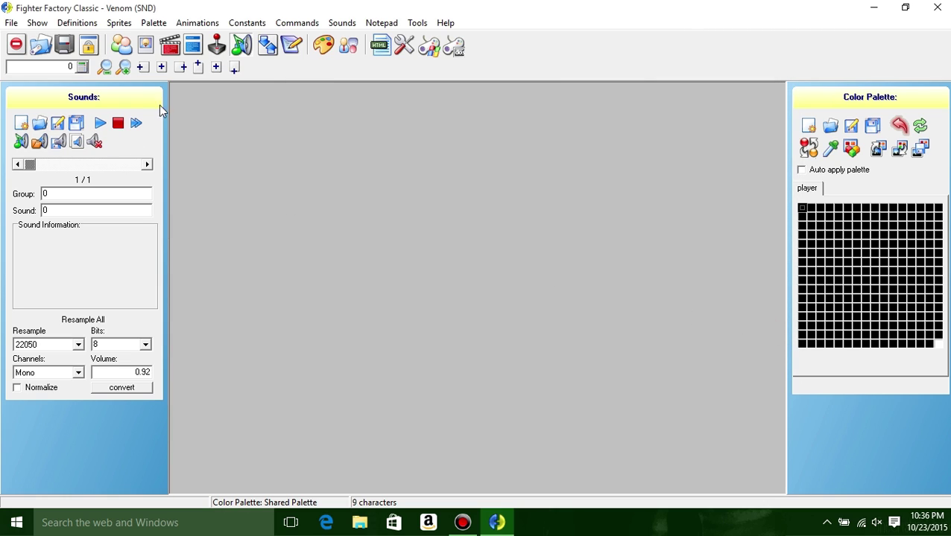
Step: Look over the character's sprites, viewing the second sprite and returning to the first one
click(146, 50)
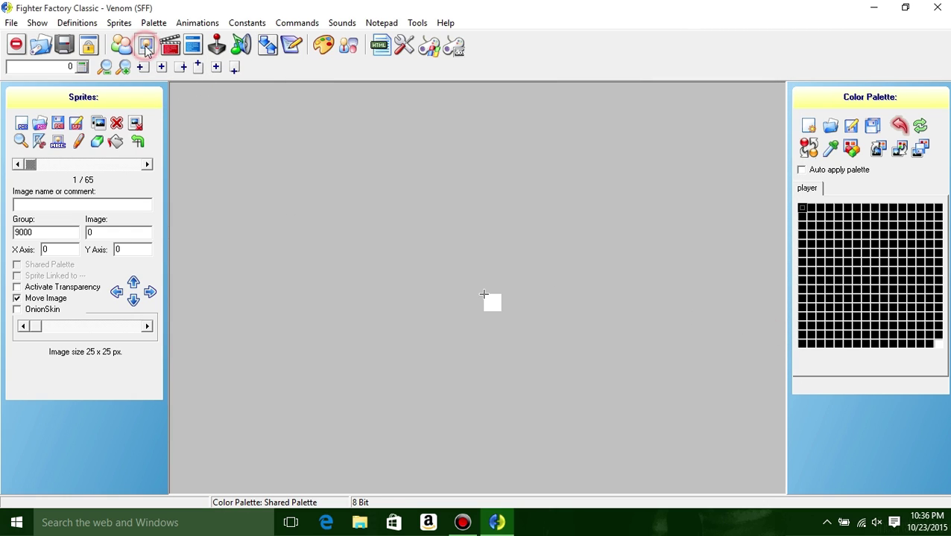
click(217, 47)
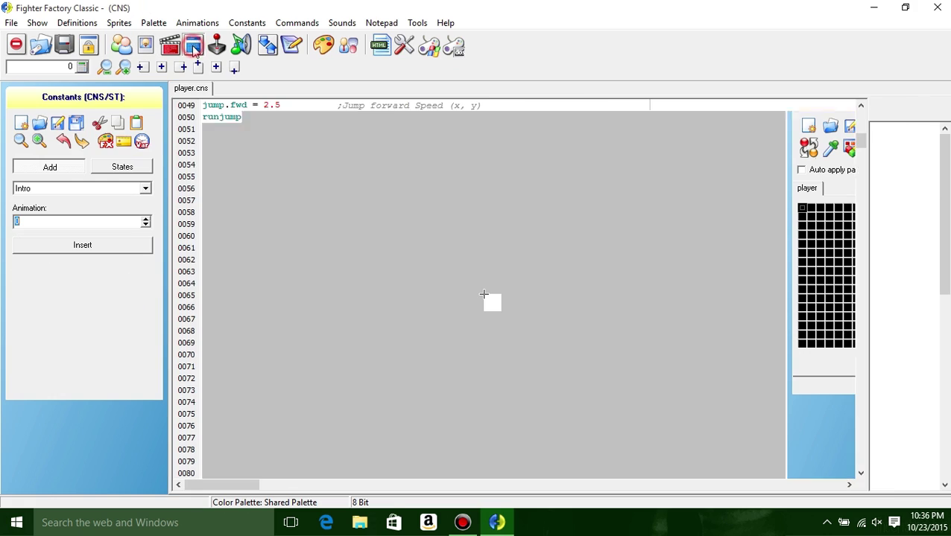
click(148, 49)
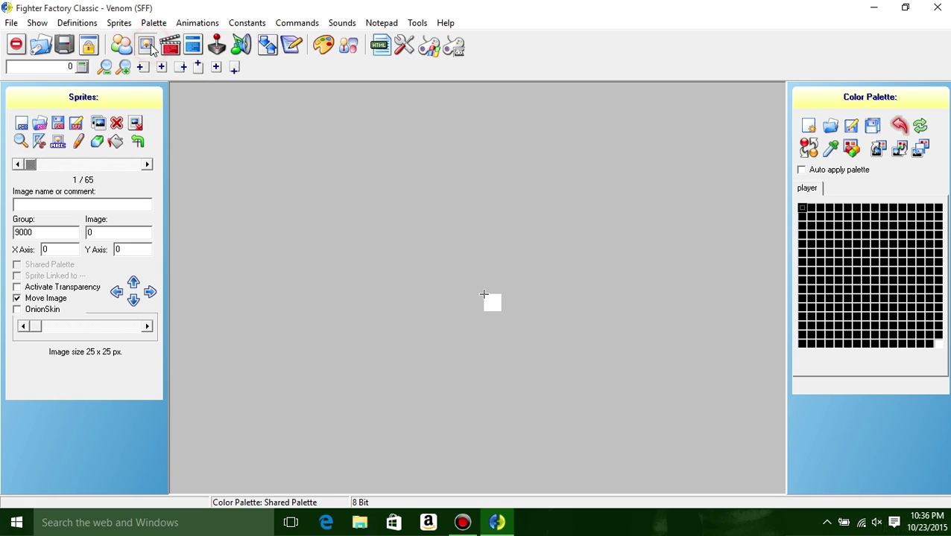
click(147, 165)
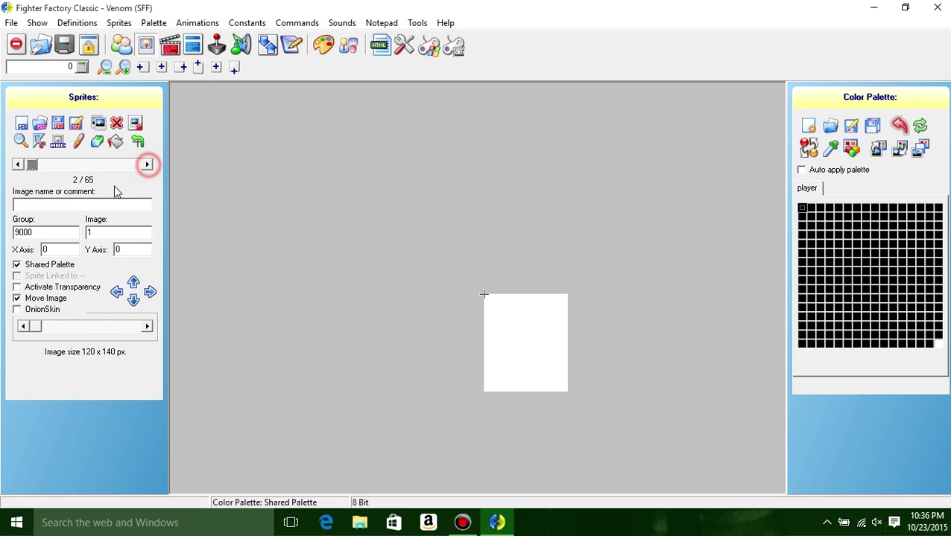
click(17, 165)
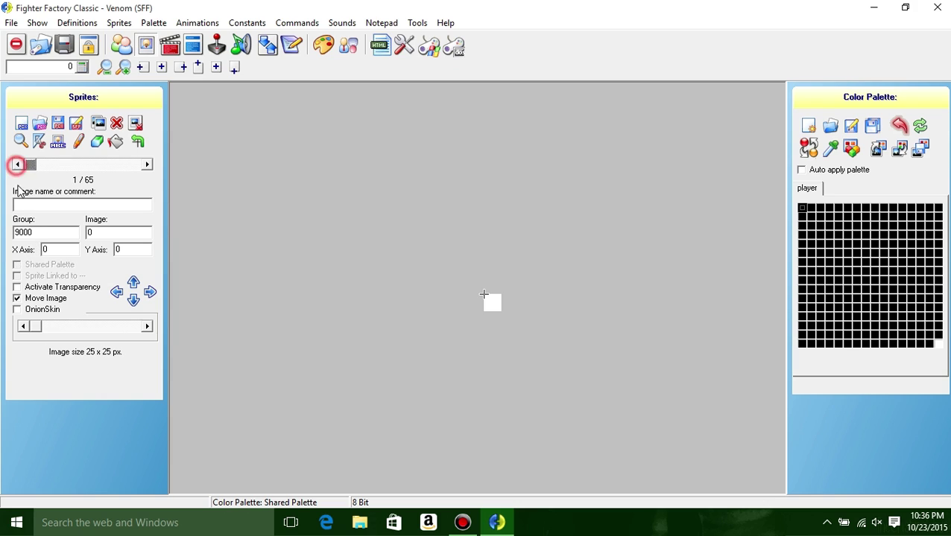
Step: Look through the sprites from the first to the seventh, including the 1 x 1 px images after the two group 9000 portraits
click(147, 164)
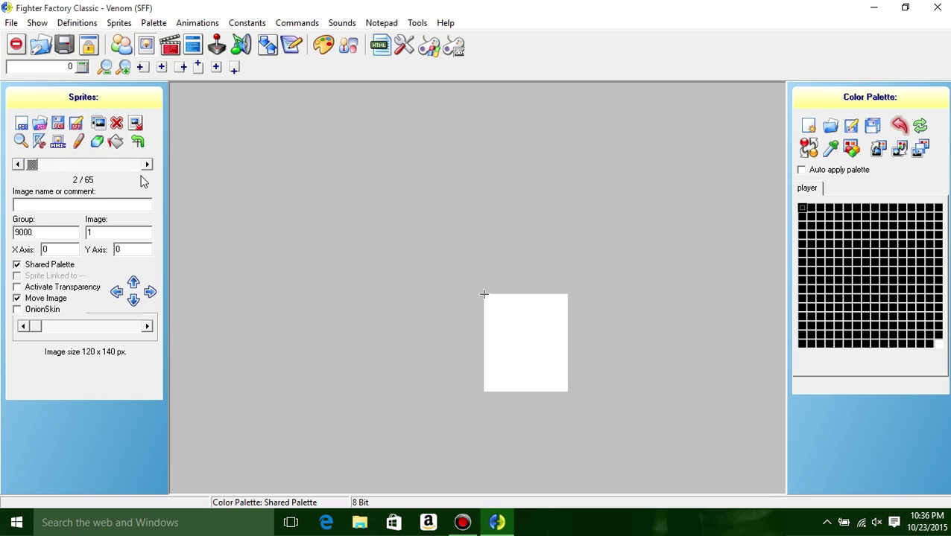
click(146, 165)
click(146, 164)
click(146, 165)
click(146, 165)
click(146, 165)
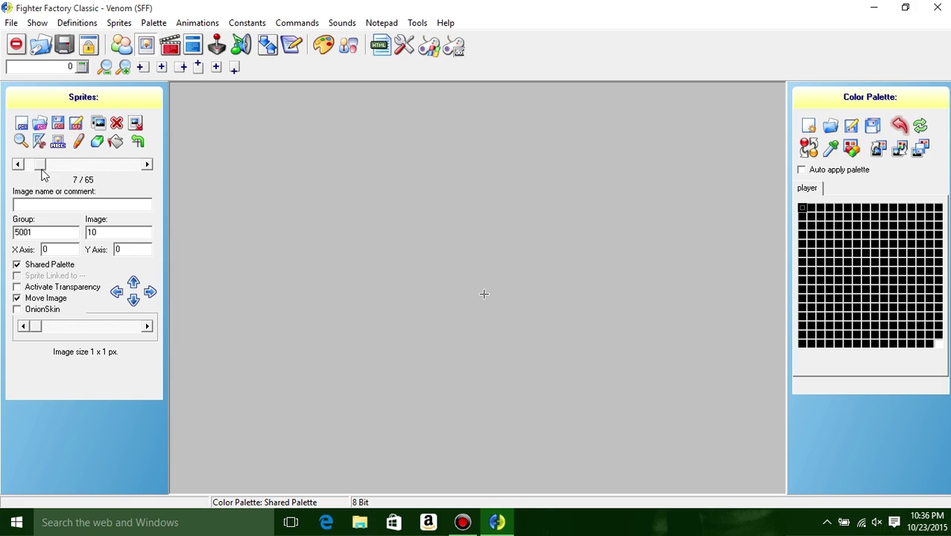
mouse_move(40, 165)
mouse_down()
mouse_move(129, 165)
mouse_move(30, 165)
mouse_up()
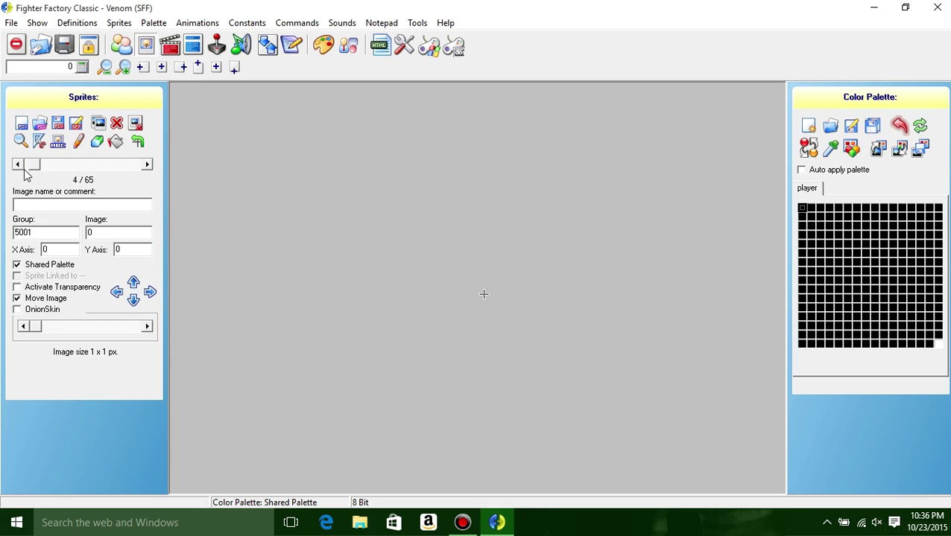
click(147, 165)
click(147, 165)
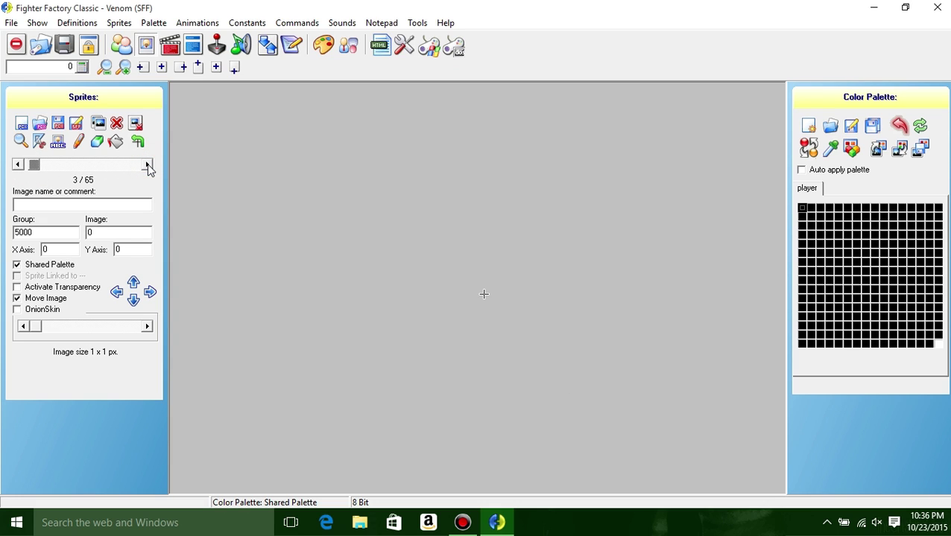
Step: Delete every sprite from the third one onward, keeping only the two group 9000 sprites
click(118, 123)
key(Return)
click(124, 124)
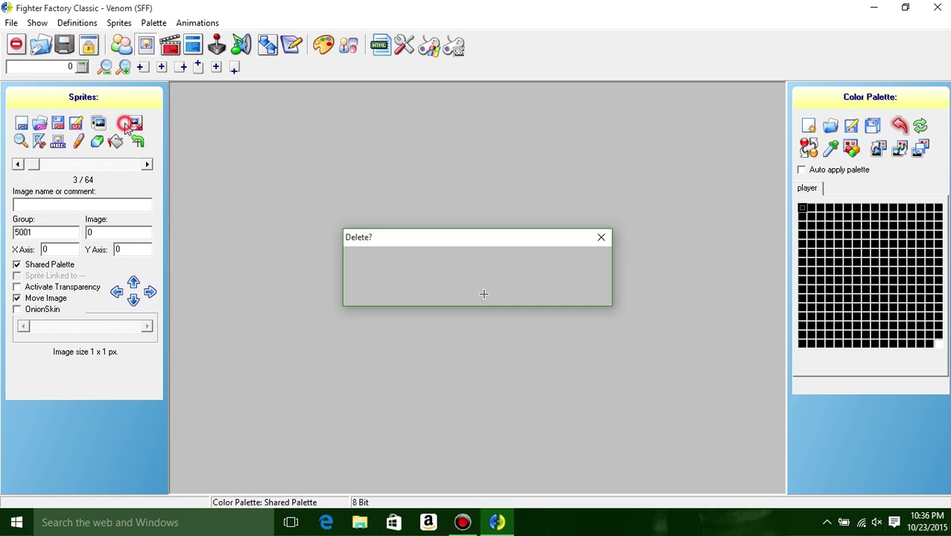
key(Return)
click(124, 125)
key(Return)
click(125, 125)
key(Return)
click(125, 125)
key(Return)
click(124, 124)
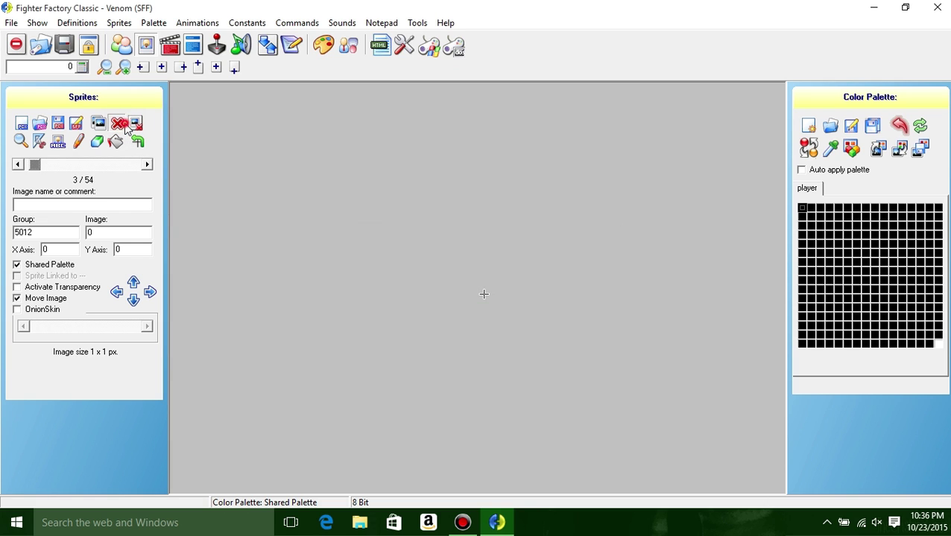
key(Return)
click(125, 125)
key(Return)
click(124, 125)
key(Return)
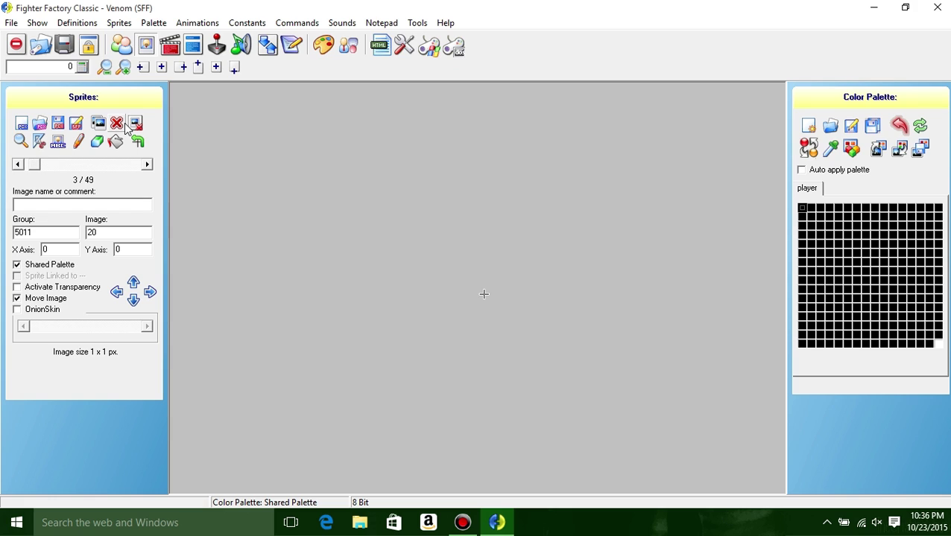
click(117, 125)
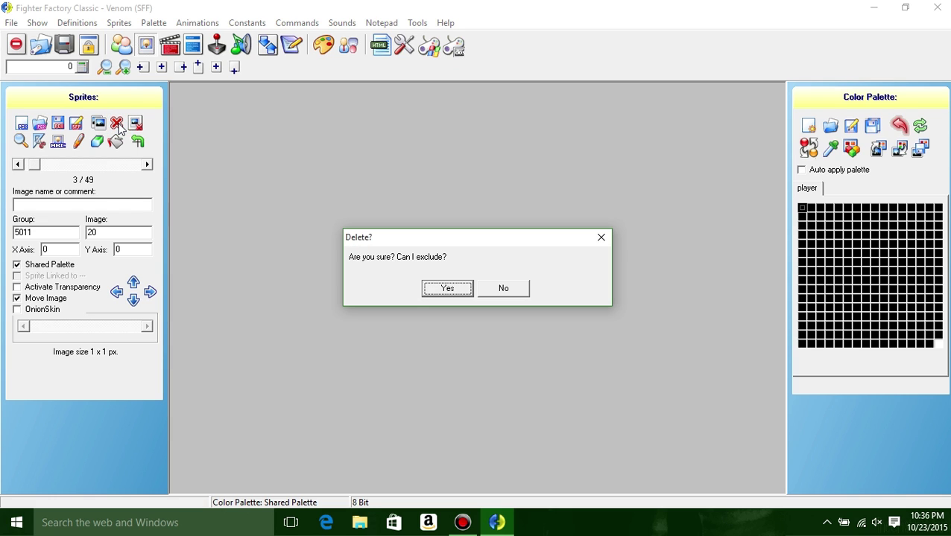
key(Return)
click(117, 126)
key(Return)
click(117, 125)
key(Return)
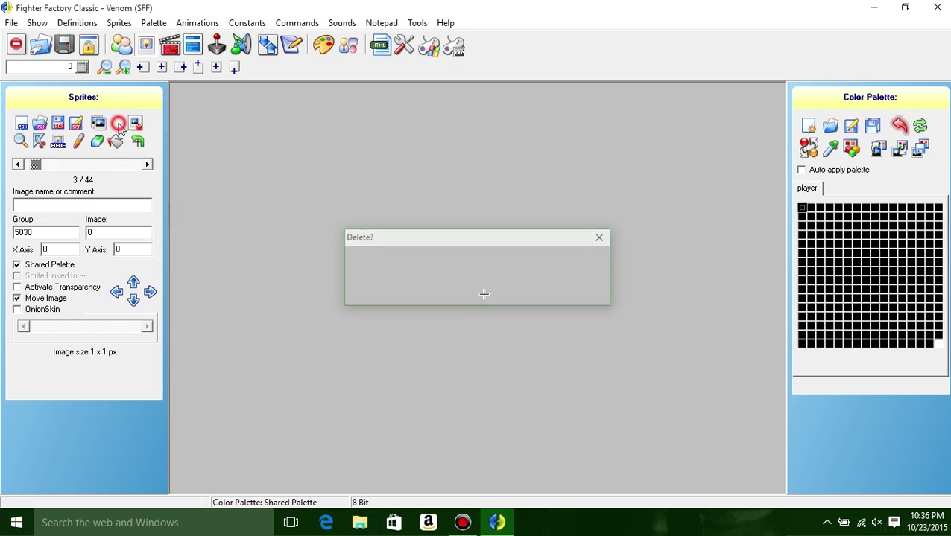
click(118, 126)
key(Return)
click(117, 125)
key(Return)
key(Return)
key(Return)
key(Return)
key(Return)
key(Return)
key(Return)
key(Return)
key(Return)
key(Return)
key(Return)
key(Return)
key(Return)
key(Return)
key(Return)
key(Return)
key(Return)
key(Return)
key(Return)
key(Return)
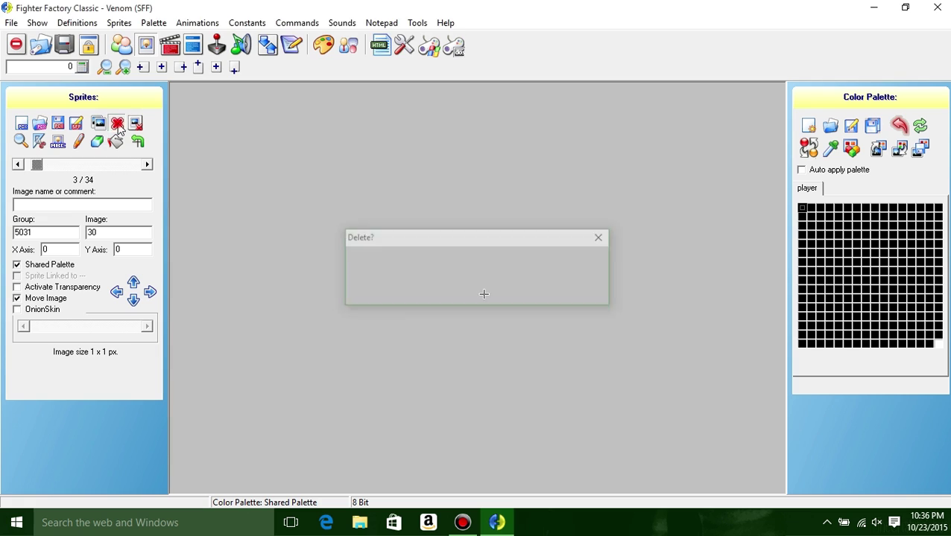
key(Return)
key(Return)
key(Return)
key(Return)
key(Return)
key(Return)
key(Return)
key(Return)
key(Return)
key(Return)
key(Return)
key(Return)
key(Return)
key(Return)
key(Return)
key(Return)
key(Return)
key(Return)
key(Return)
key(Return)
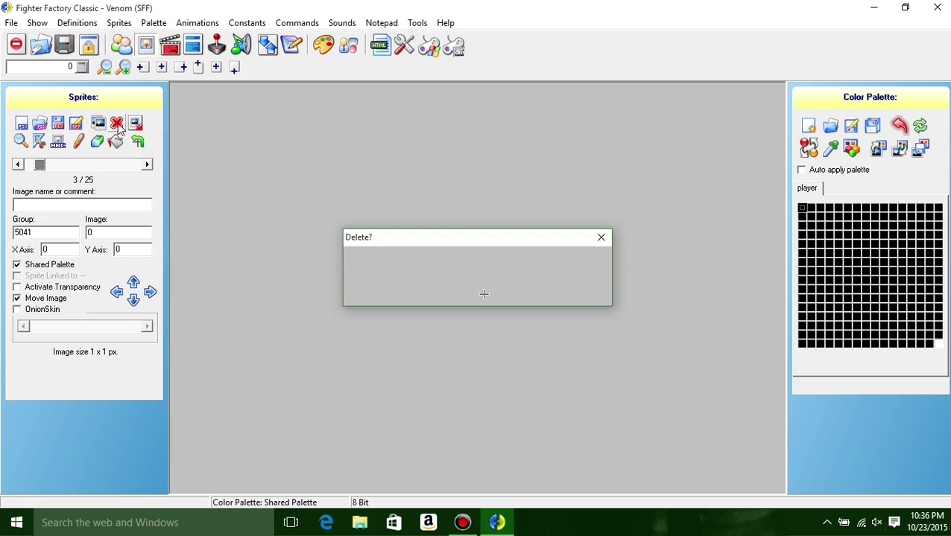
key(Return)
key(Return)
key(Return)
key(Return)
key(Return)
key(Return)
key(Return)
key(Return)
key(Return)
key(Return)
key(Return)
key(Return)
key(Return)
key(Return)
key(Return)
key(Return)
key(Return)
key(Return)
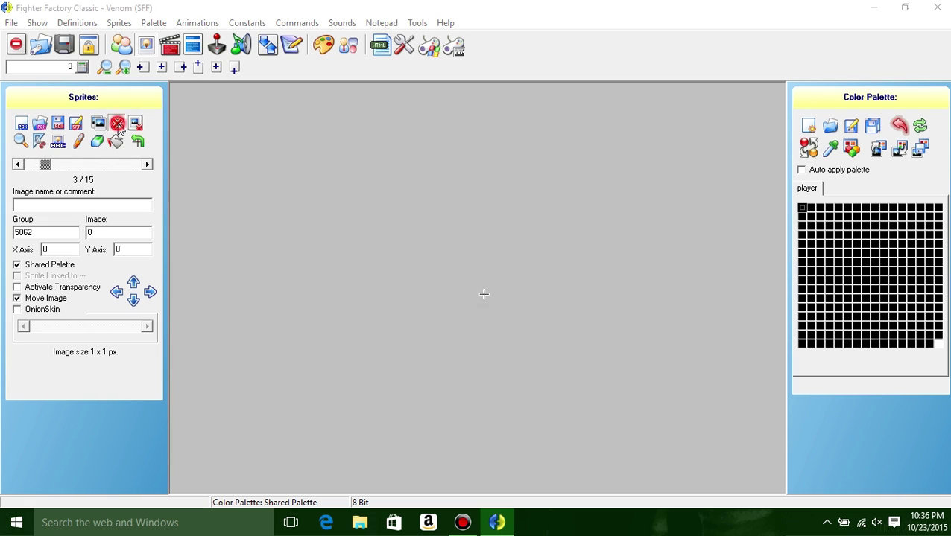
key(Return)
key(Return)
key(Return)
key(Return)
key(Return)
key(Return)
key(Return)
key(Return)
key(Return)
key(Return)
key(Return)
key(Return)
key(Return)
key(Return)
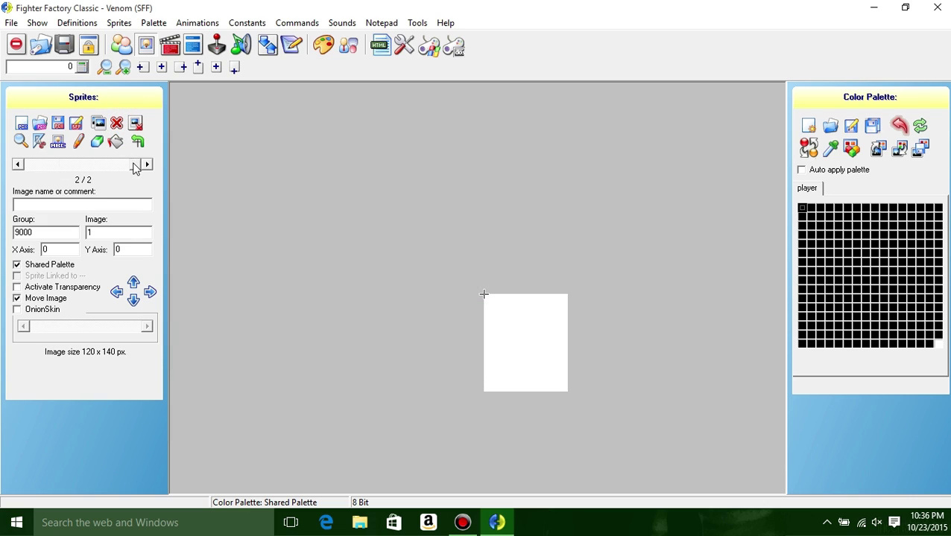
mouse_move(133, 164)
mouse_down()
mouse_move(1, 165)
mouse_move(123, 170)
mouse_up()
Step: Open the palette editor and browse for an image in the desktop's venom sprites folder, filtering for Windows Bitmap files
click(321, 47)
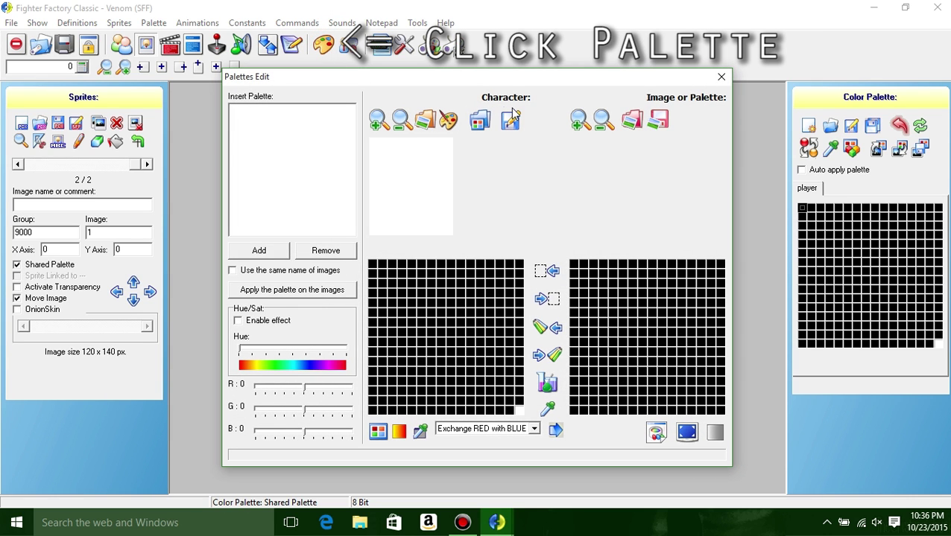
click(632, 122)
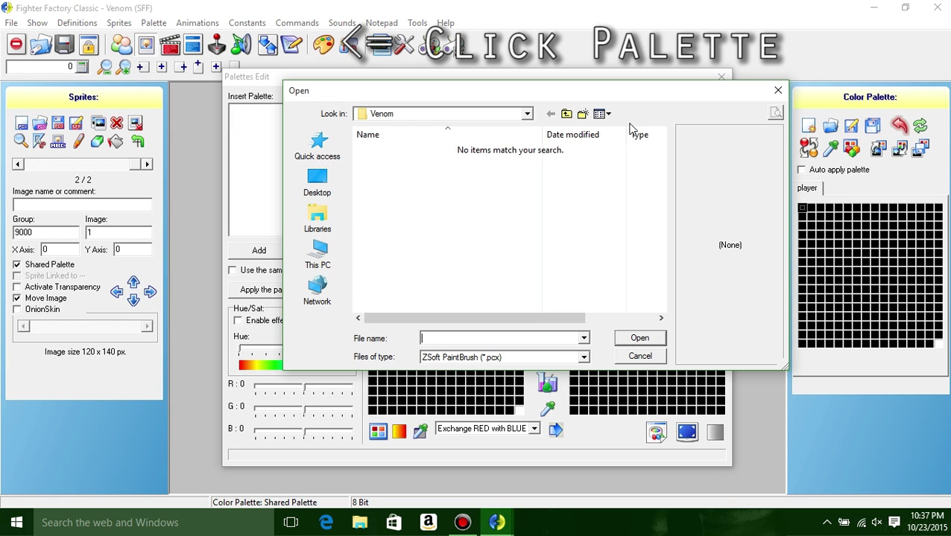
click(317, 182)
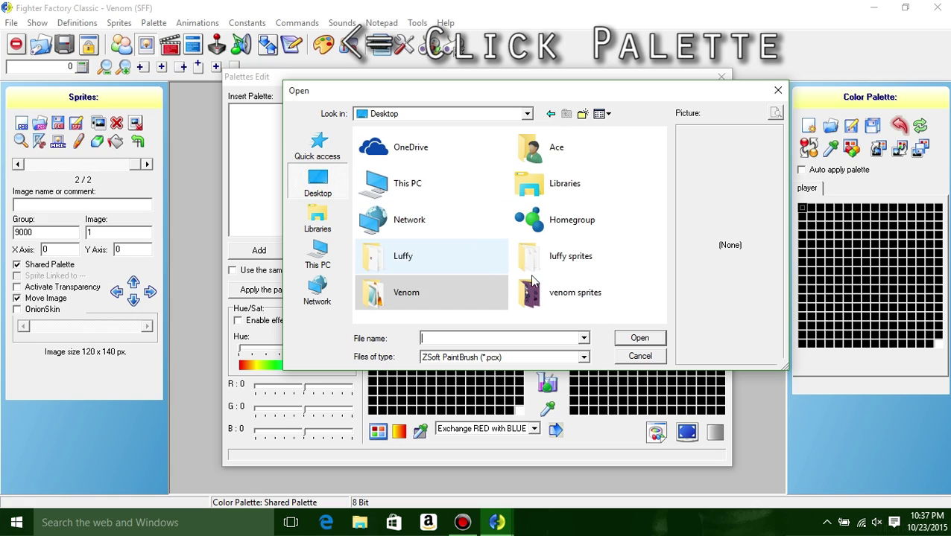
double_click(531, 287)
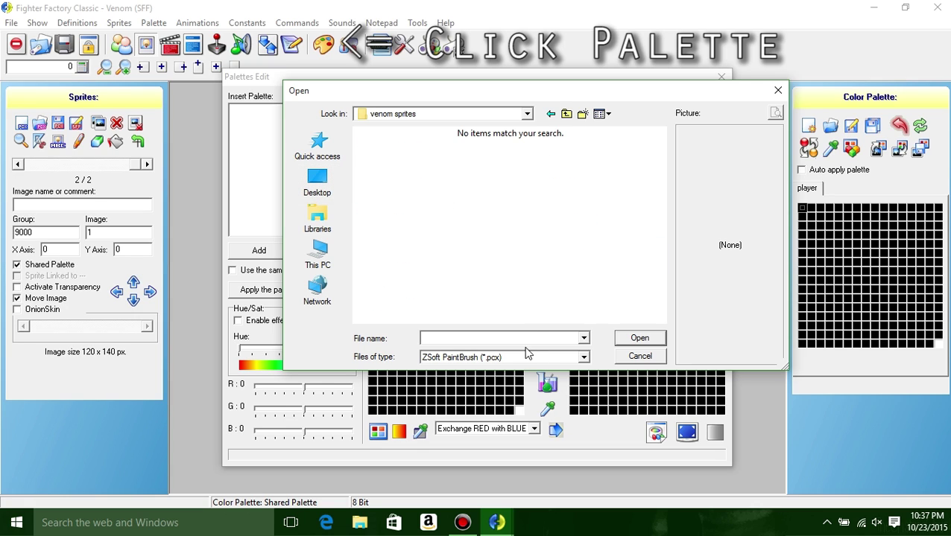
click(436, 359)
click(476, 376)
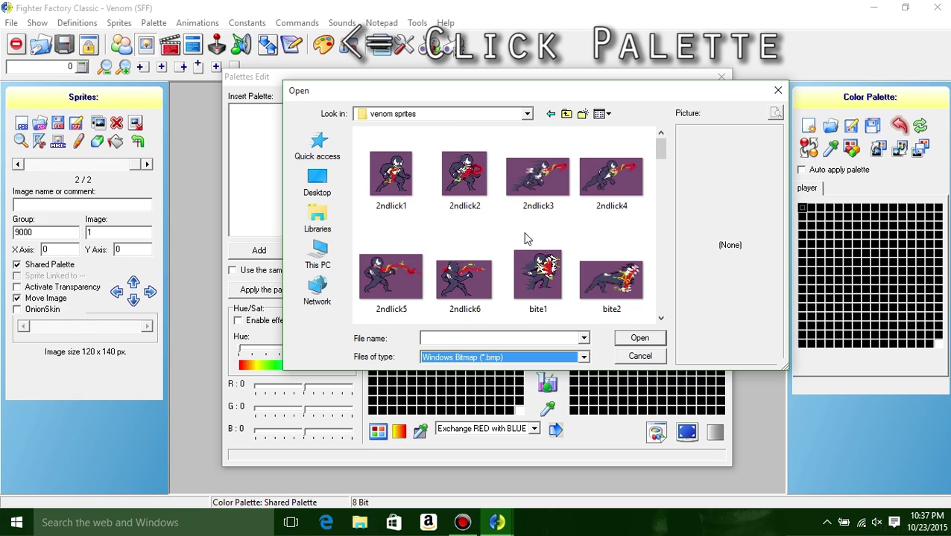
Step: Load the hit3 bitmap as the source image and optimize its palette
scroll(544, 223, down, 6)
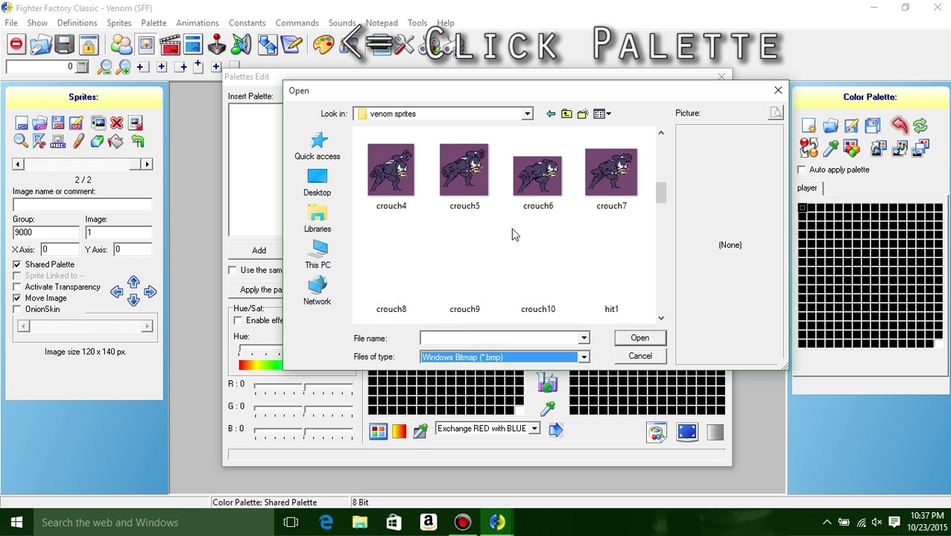
scroll(511, 235, down, 10)
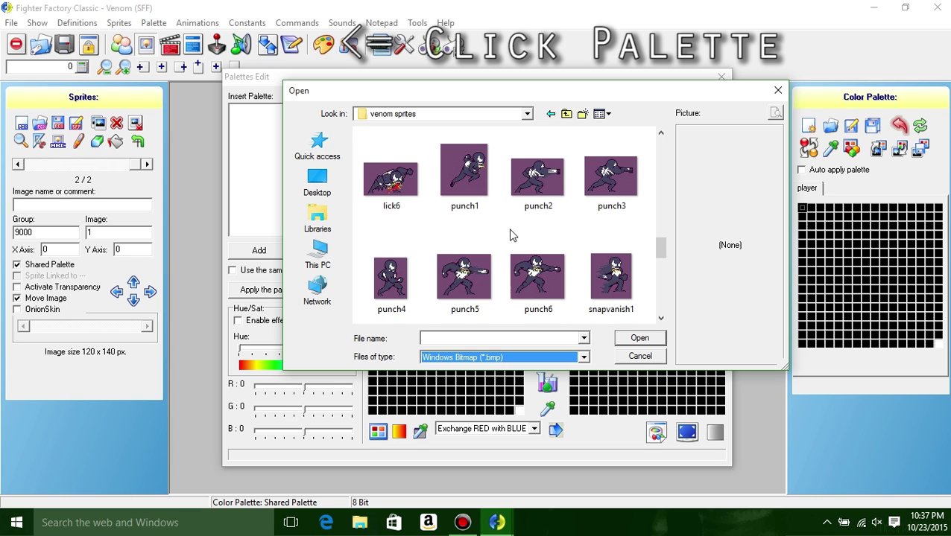
scroll(511, 235, down, 1)
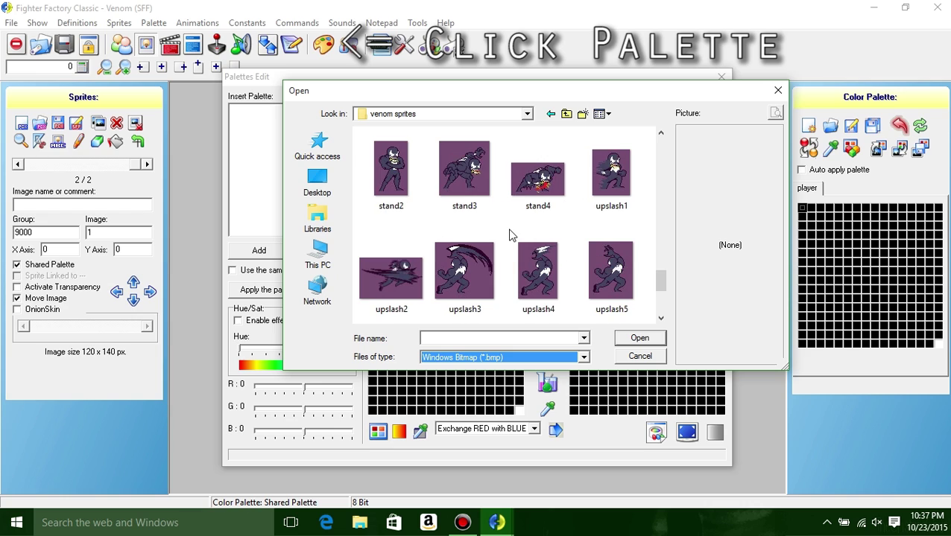
scroll(484, 239, up, 5)
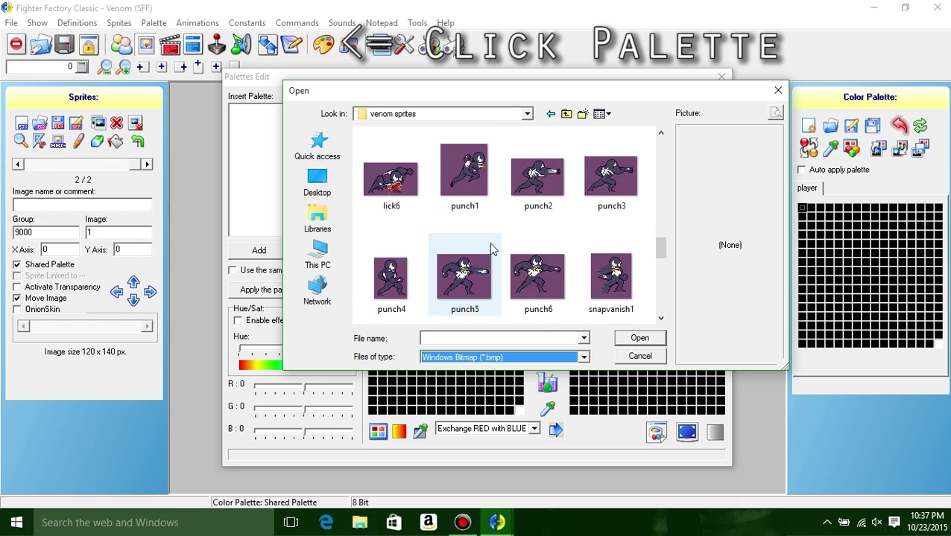
scroll(500, 276, down, 3)
scroll(499, 276, down, 2)
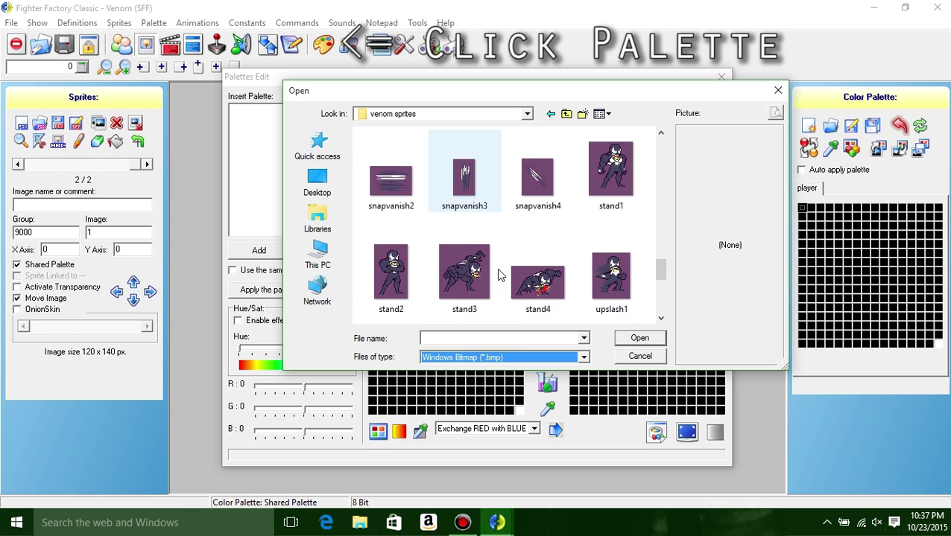
click(536, 178)
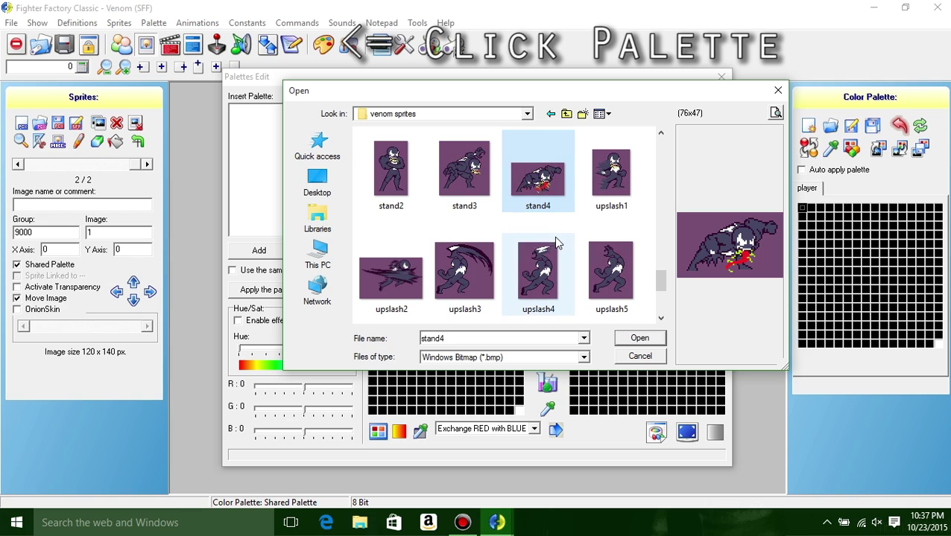
scroll(526, 231, up, 5)
scroll(464, 242, up, 2)
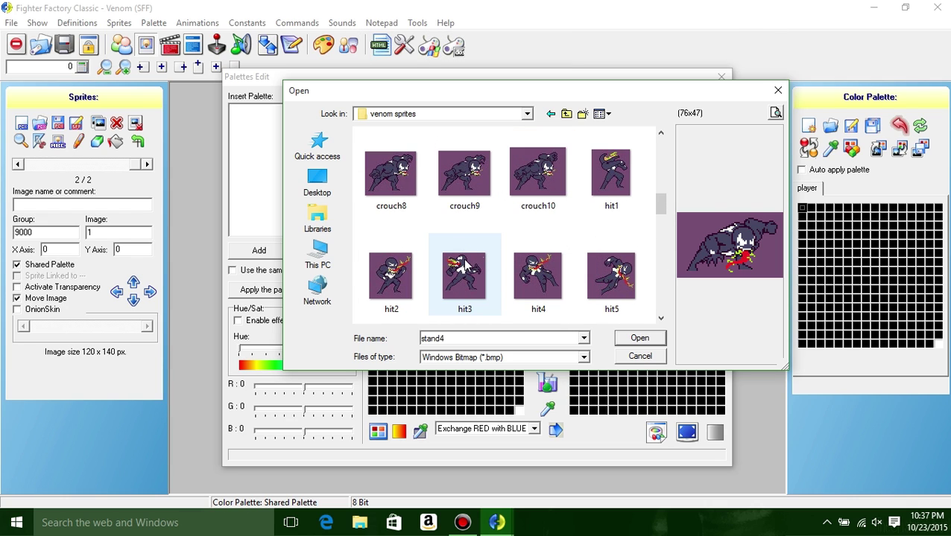
click(464, 264)
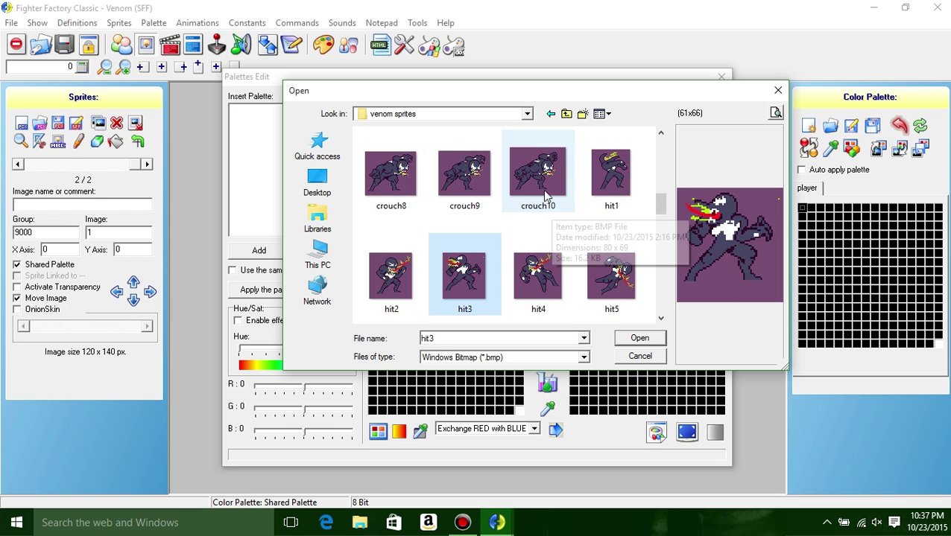
scroll(538, 223, up, 1)
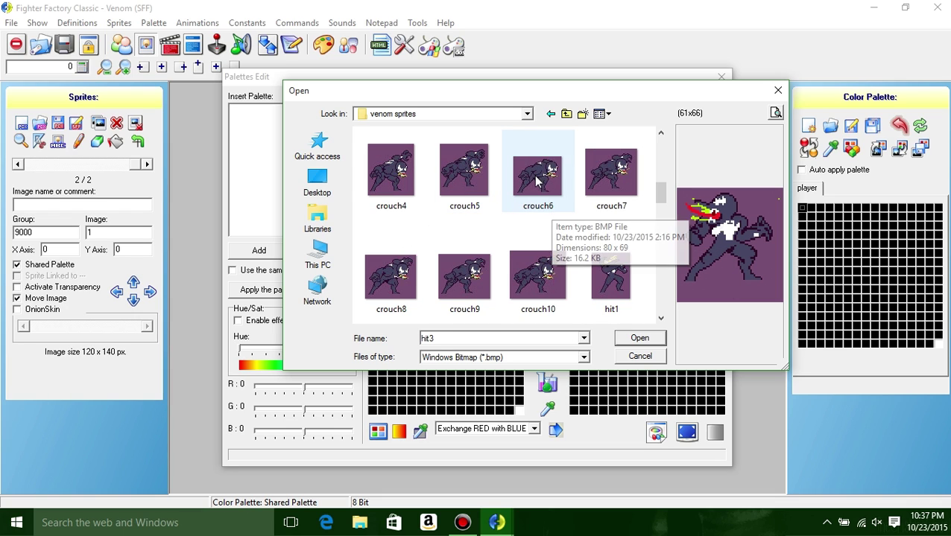
click(637, 338)
click(687, 433)
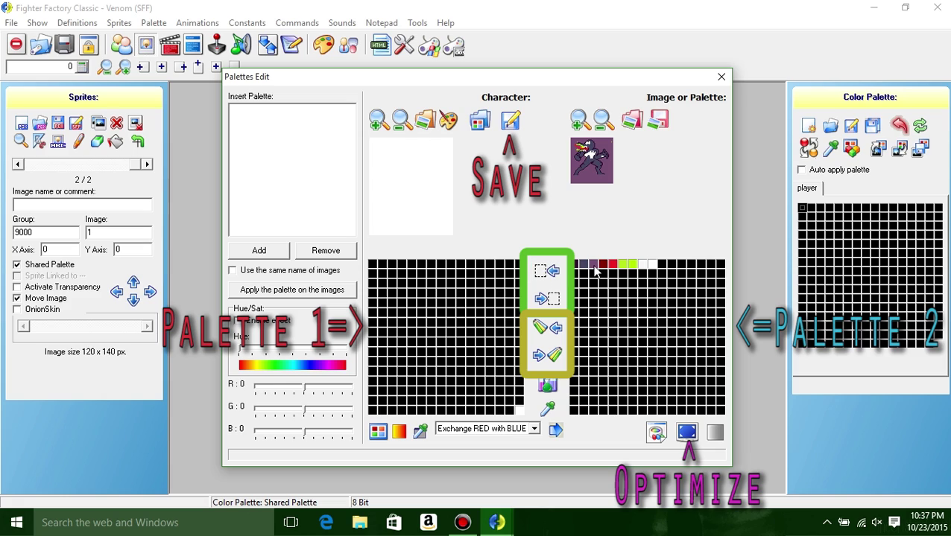
Step: Pick the purple background colour from the hit3 image and copy it into the last slot of the character palette
click(579, 119)
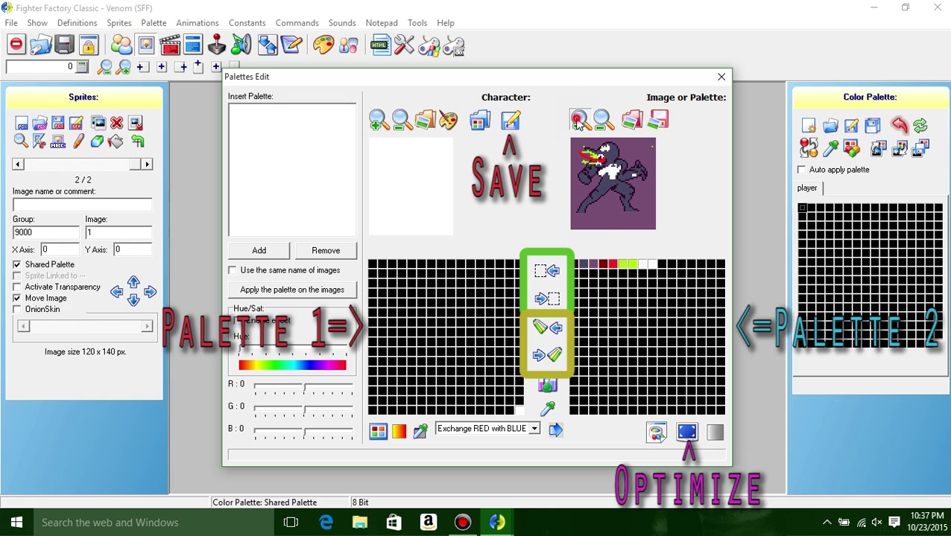
click(548, 409)
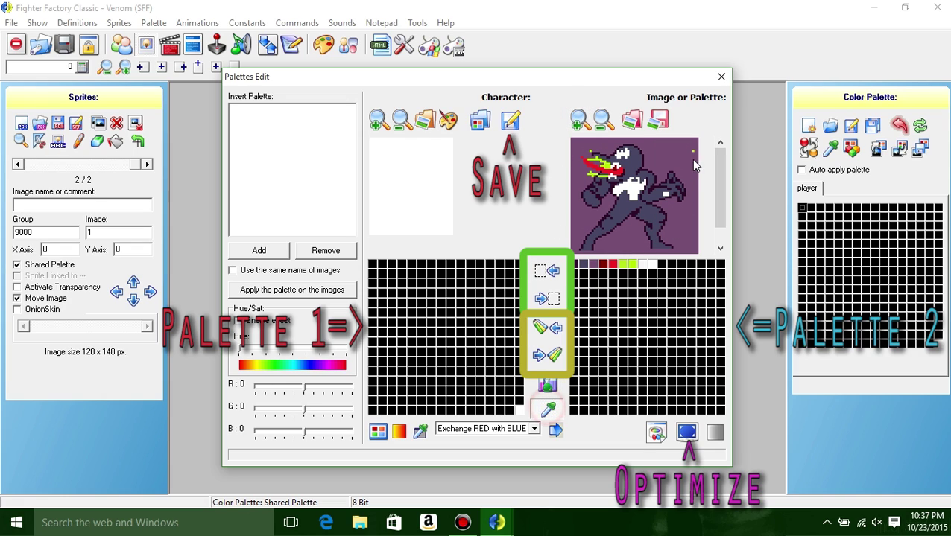
click(666, 153)
click(509, 410)
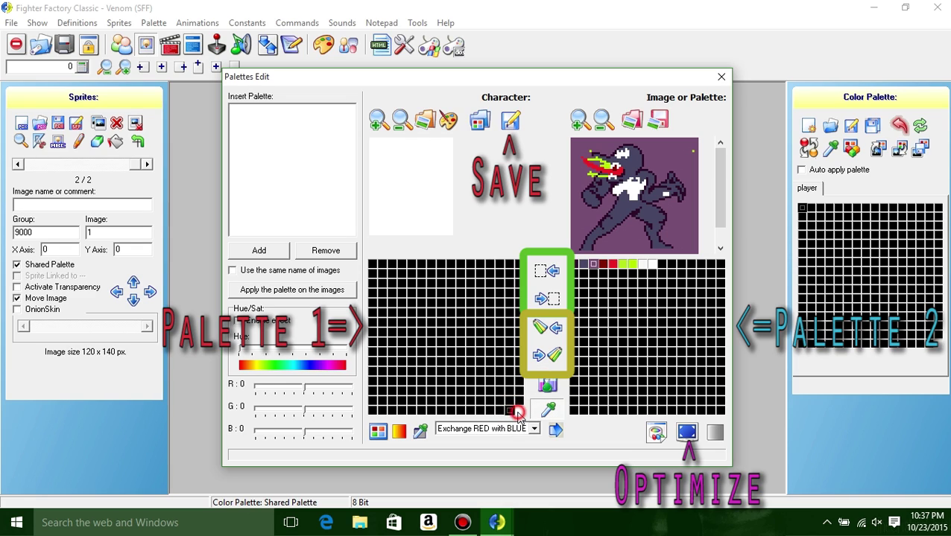
click(518, 414)
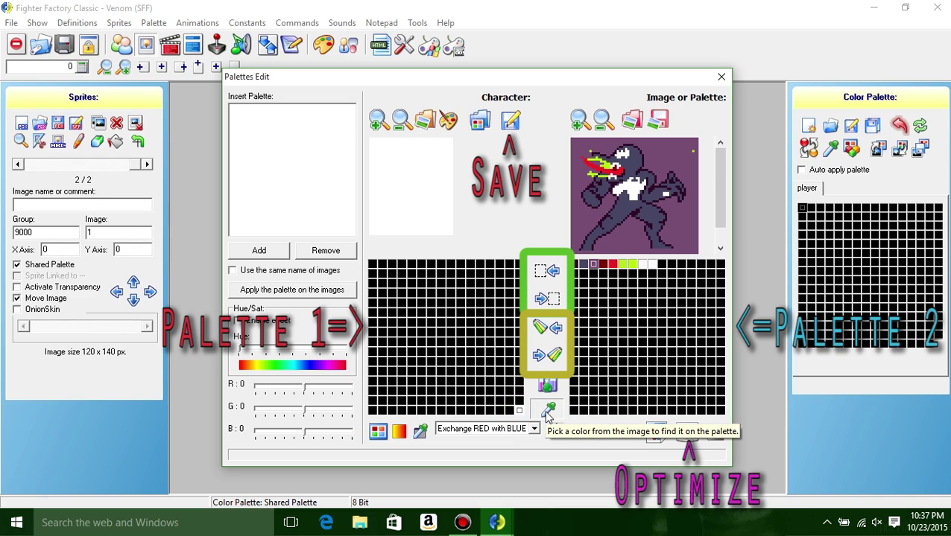
click(547, 412)
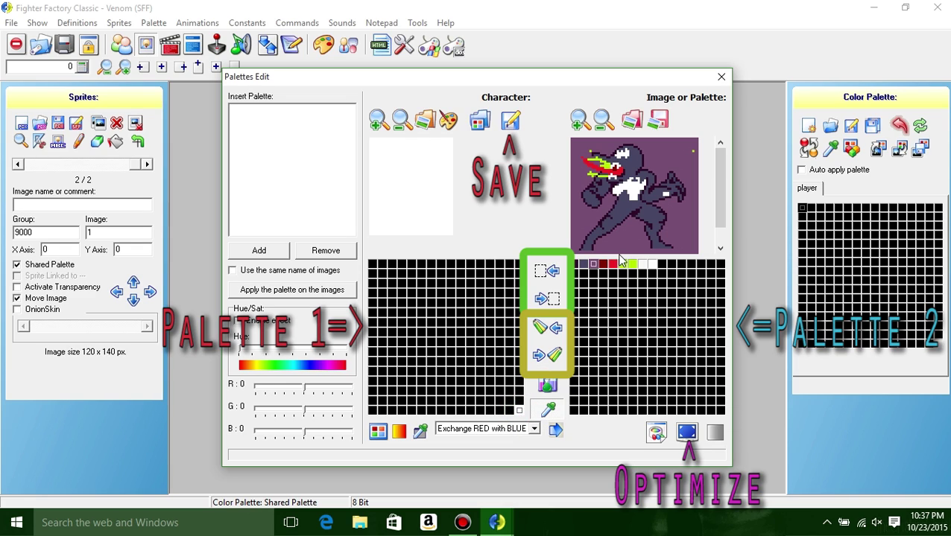
click(546, 326)
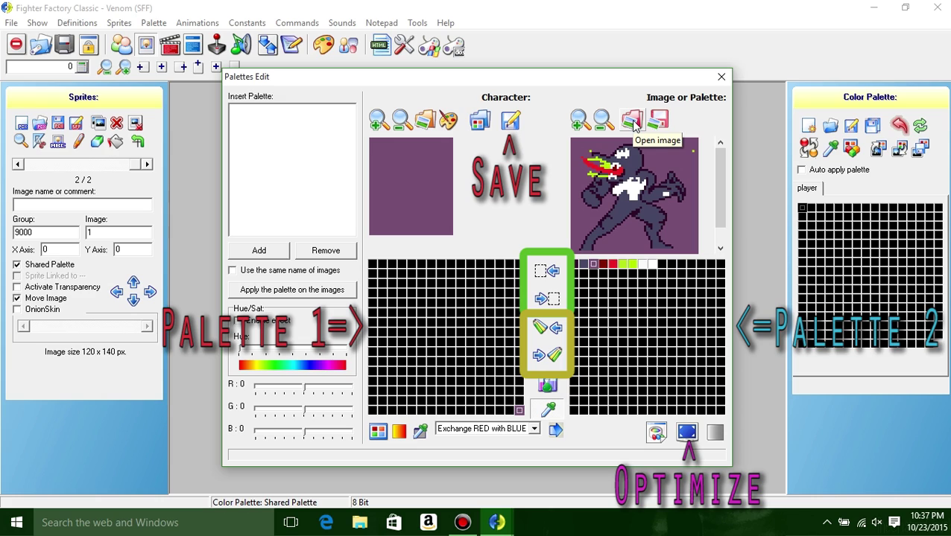
Step: Copy the first two colours of the hit3 image palette into the first two slots of the character palette
click(584, 267)
ctrl+click(577, 266)
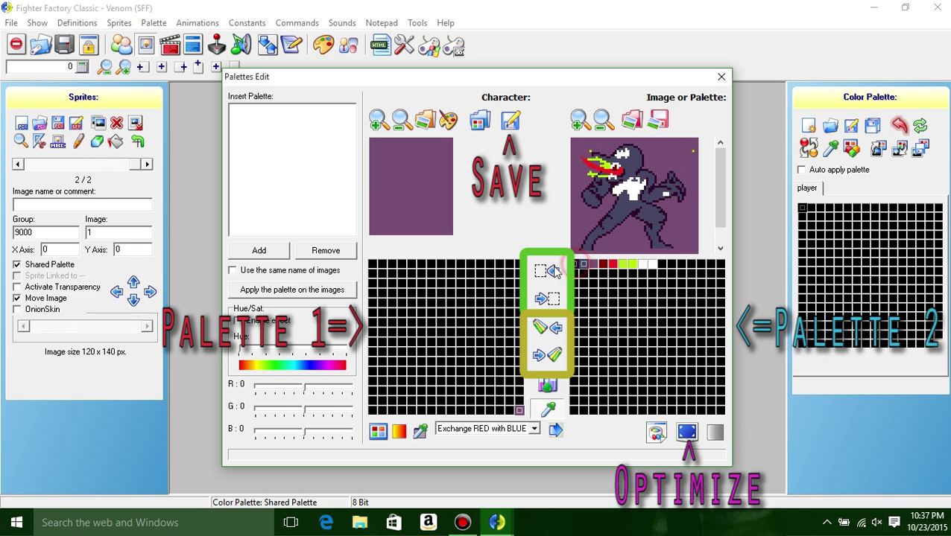
click(375, 265)
ctrl+click(382, 264)
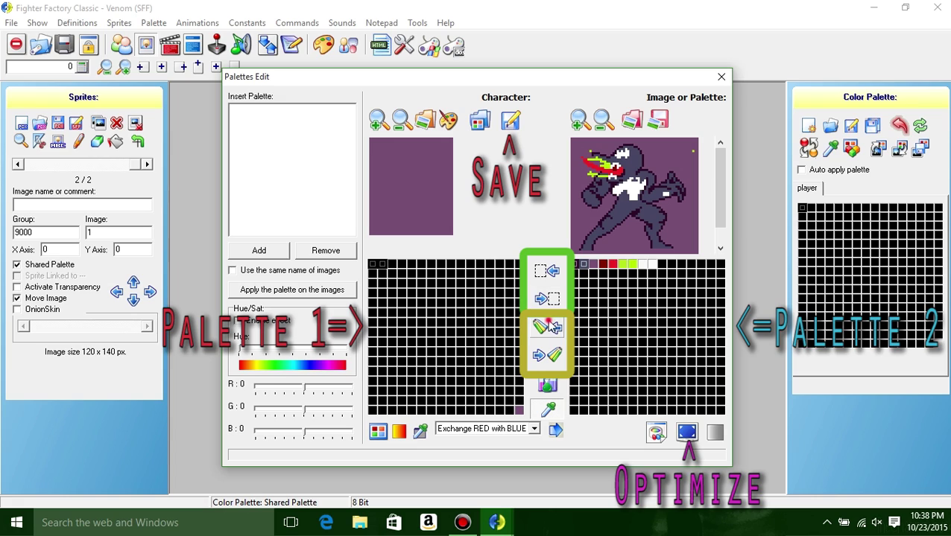
Step: Copy the hit3 palette's six colours from dark red through white into the character palette, starting at the third slot
click(393, 267)
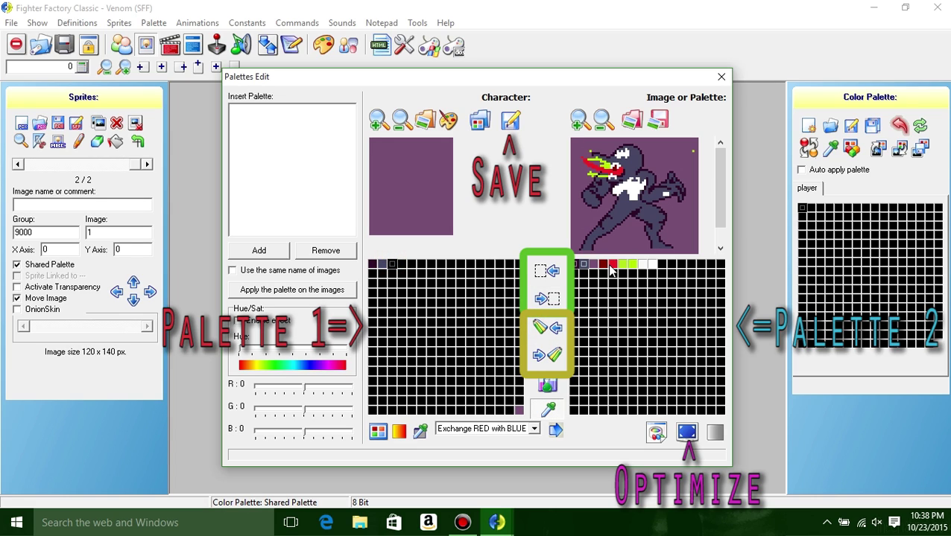
click(603, 265)
shift+click(651, 264)
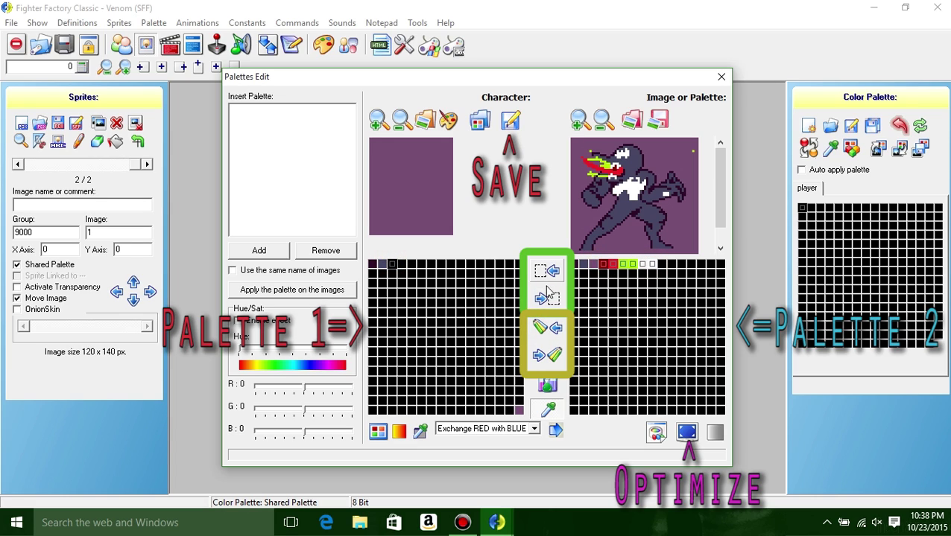
click(547, 328)
click(470, 265)
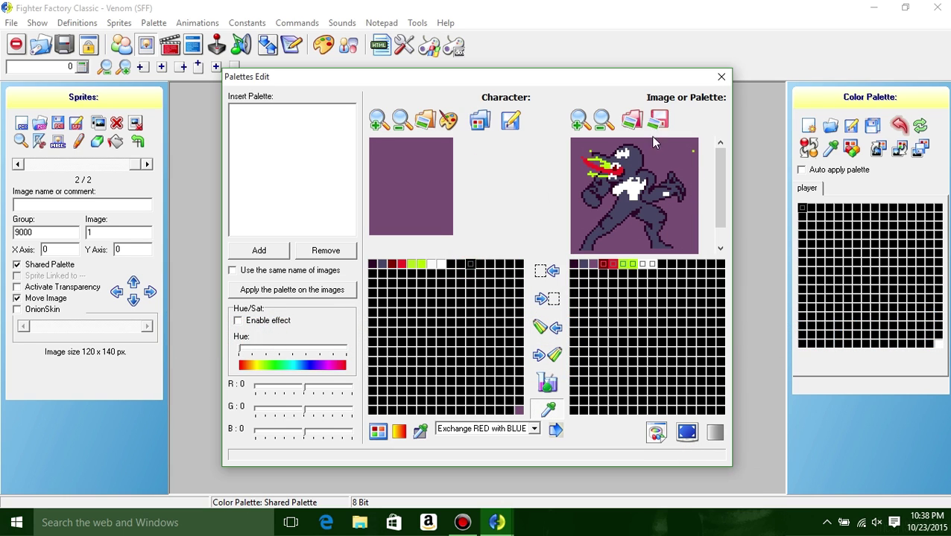
Step: Load the bite7 bitmap as the source image and optimize its palette
click(631, 120)
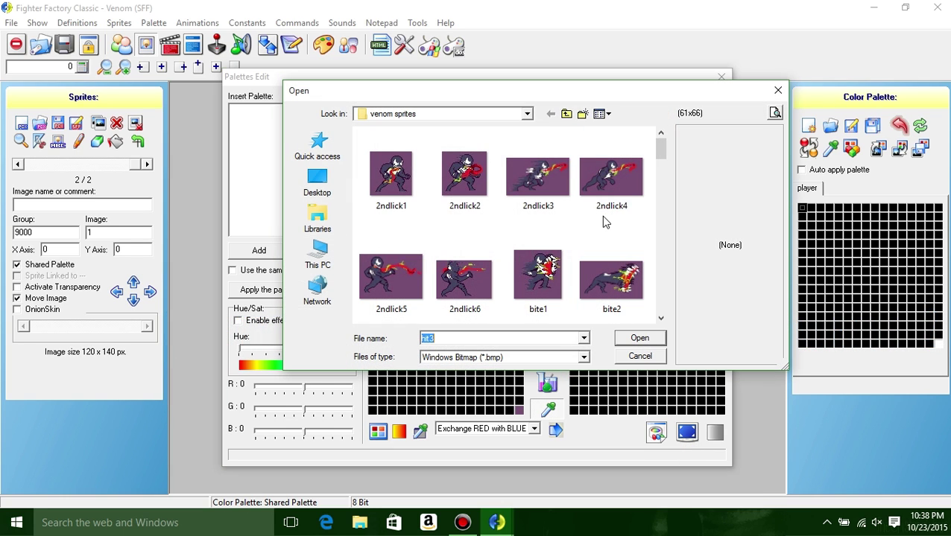
scroll(603, 218, down, 3)
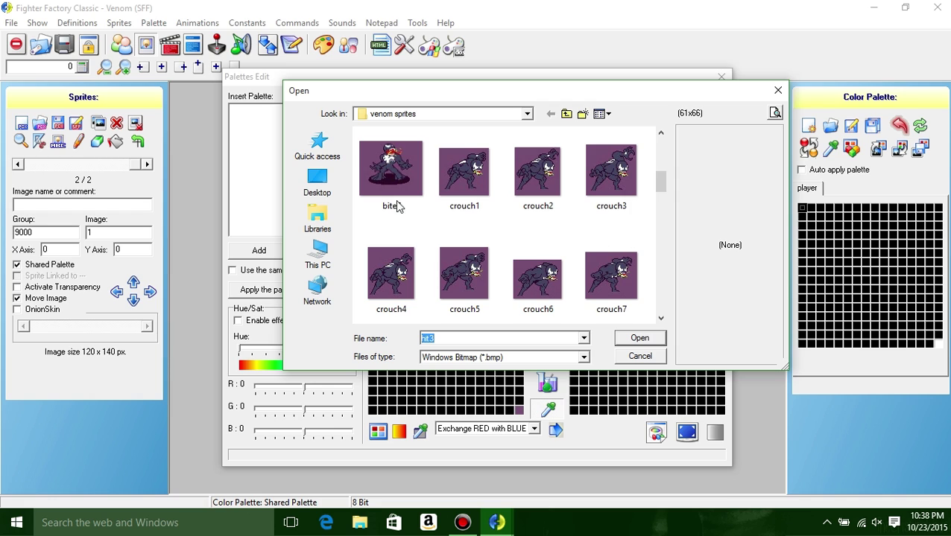
click(397, 206)
click(639, 337)
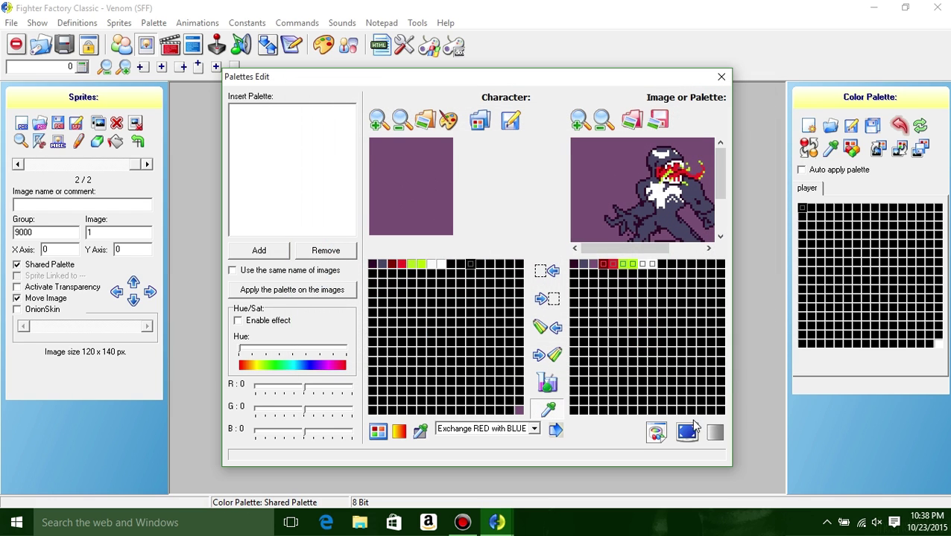
click(686, 431)
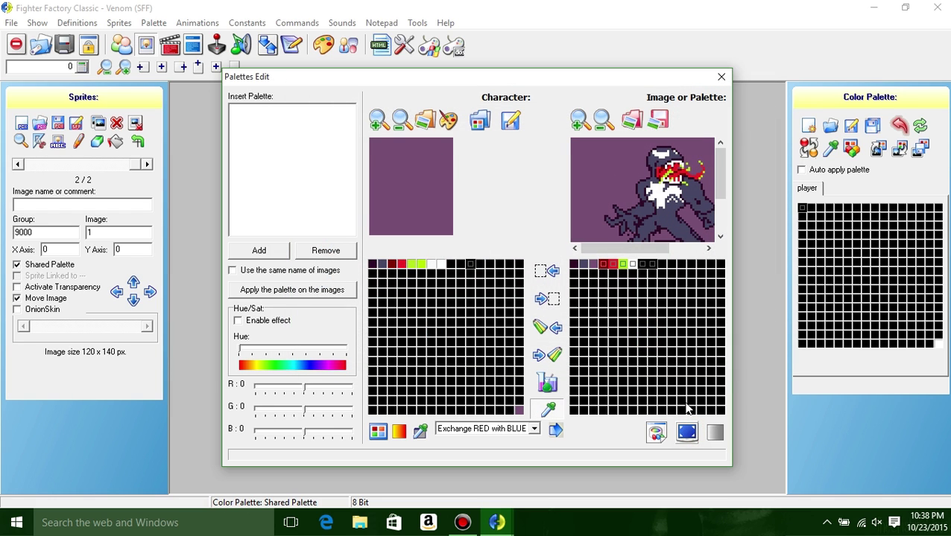
Step: Load the crouch1 bitmap as the source image and optimize its palette
click(631, 119)
scroll(567, 283, down, 1)
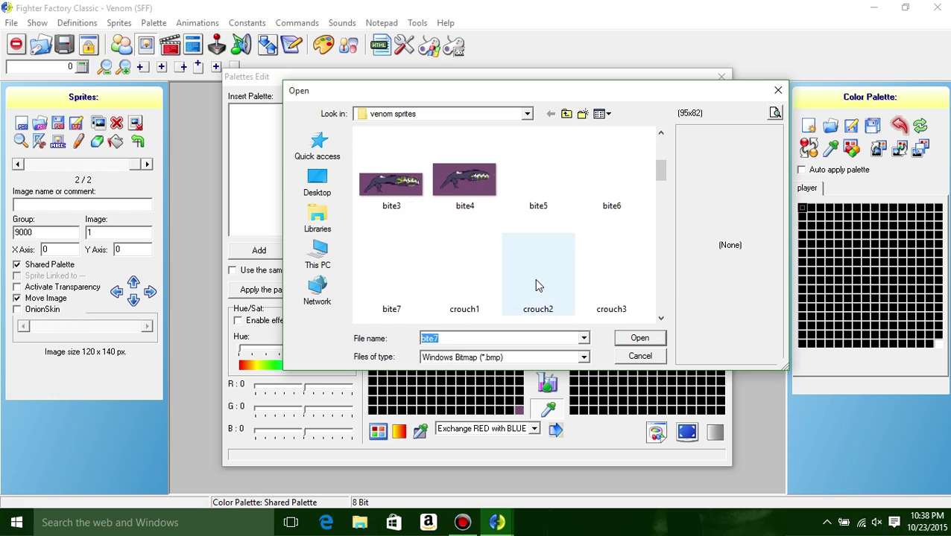
click(464, 275)
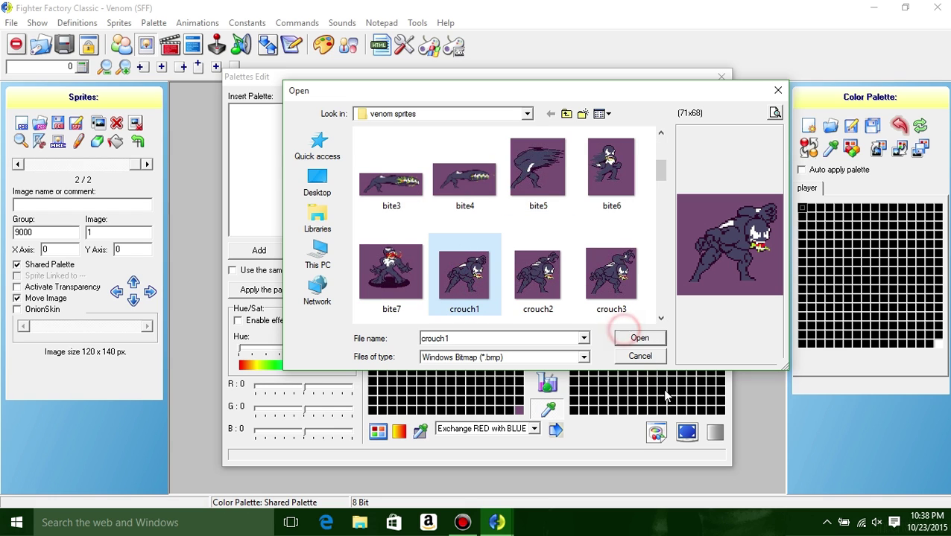
click(634, 339)
click(687, 434)
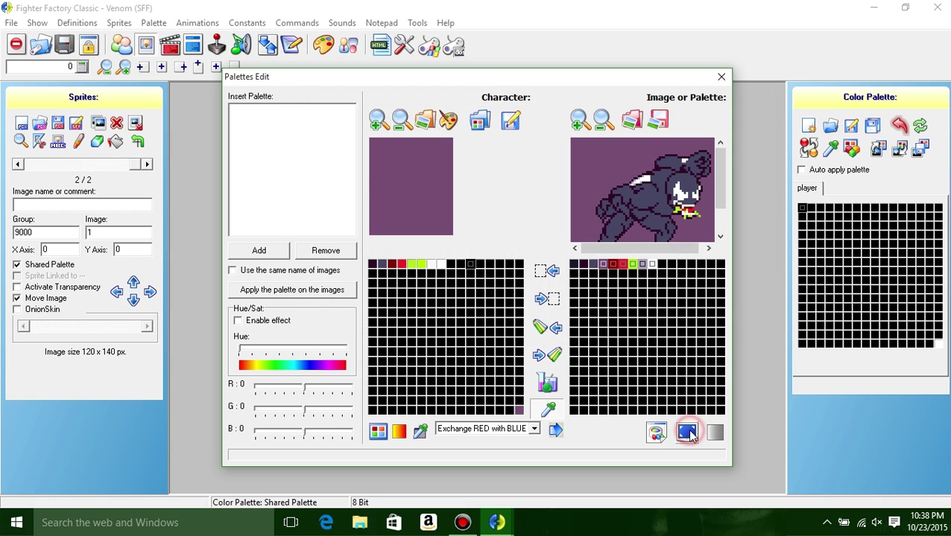
Step: Copy the first three and the last two colours of the crouch1 palette into the next five free character palette slots
mouse_move(602, 269)
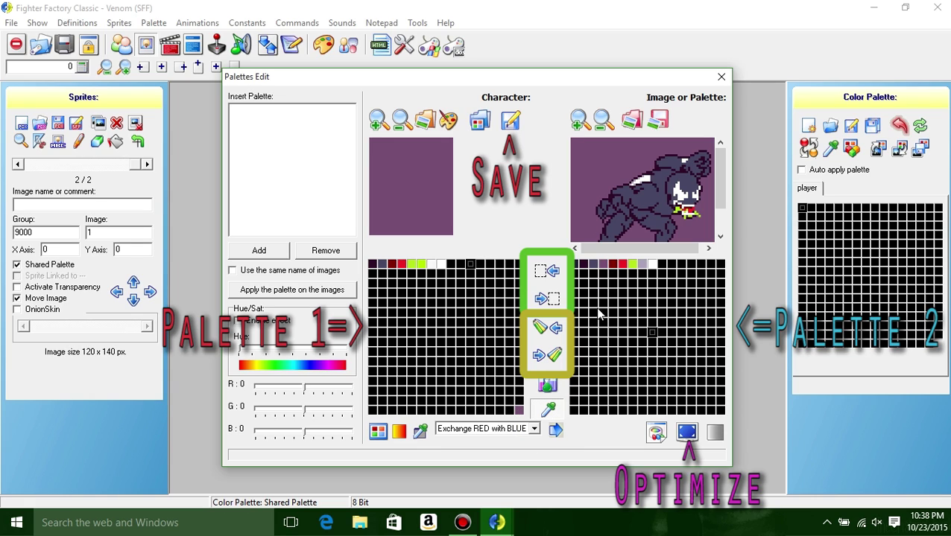
drag(593, 264, 574, 267)
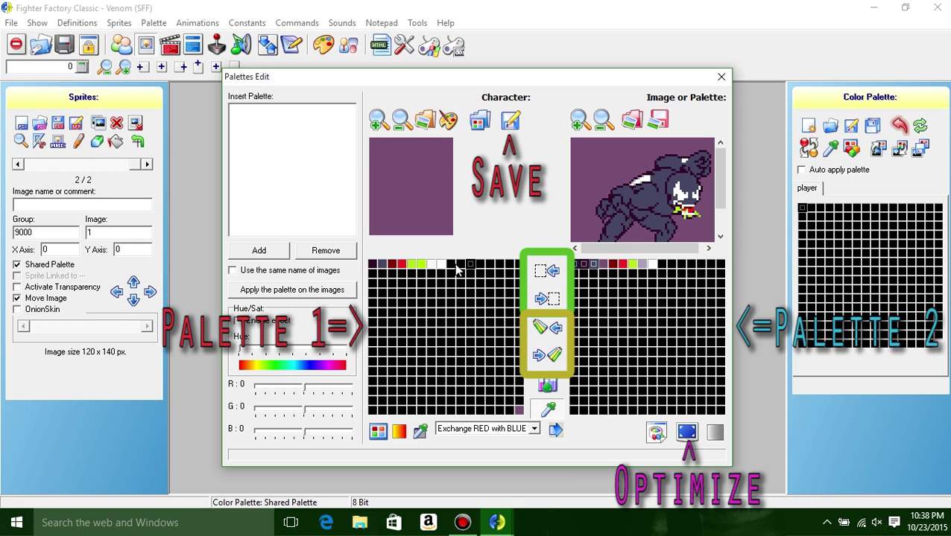
drag(450, 265, 470, 266)
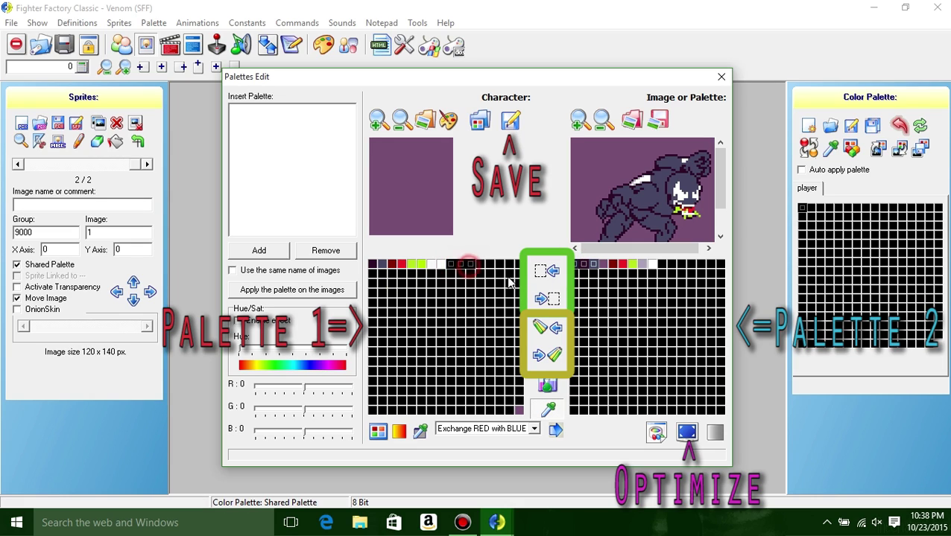
click(642, 266)
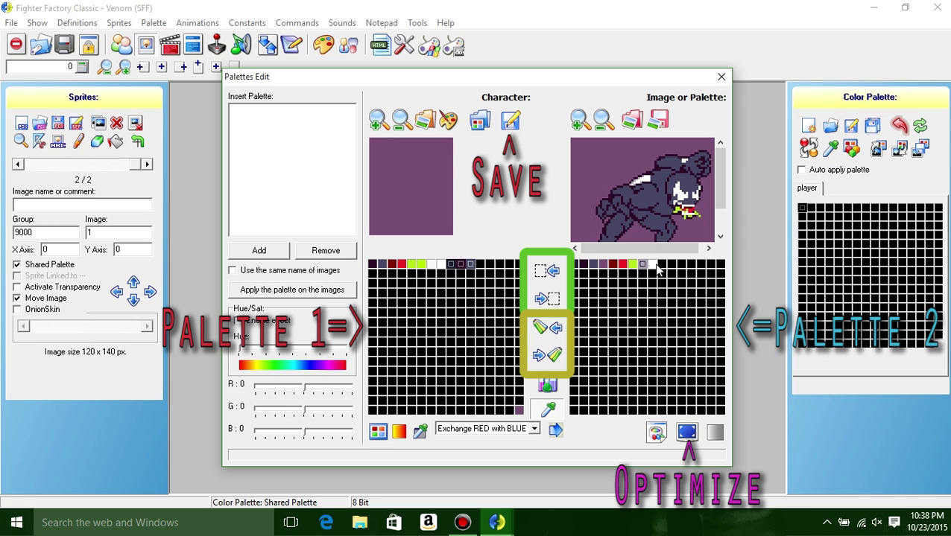
drag(479, 266, 495, 268)
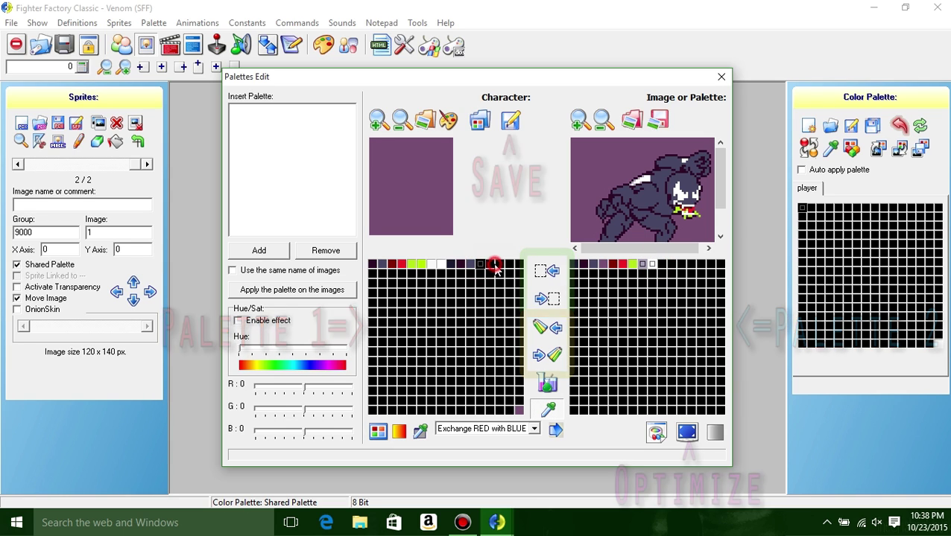
click(631, 120)
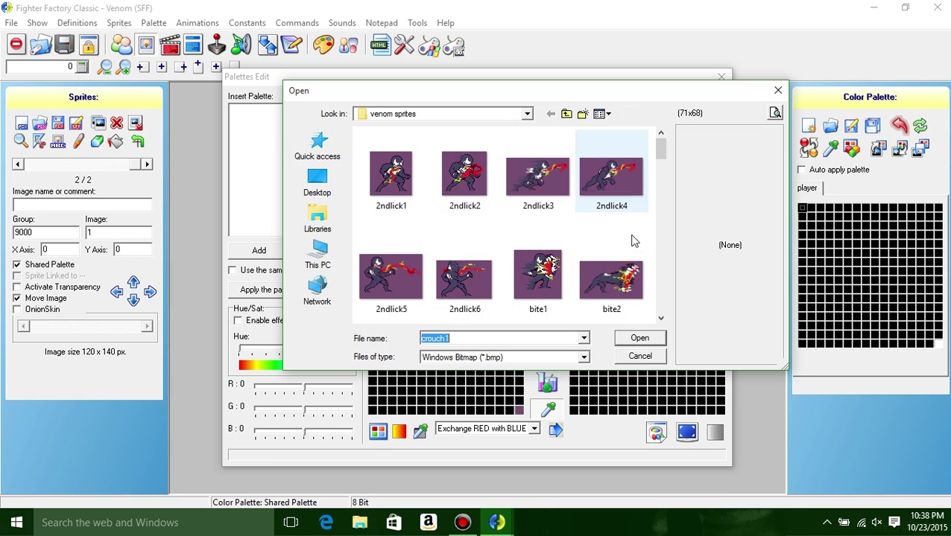
scroll(604, 302, down, 10)
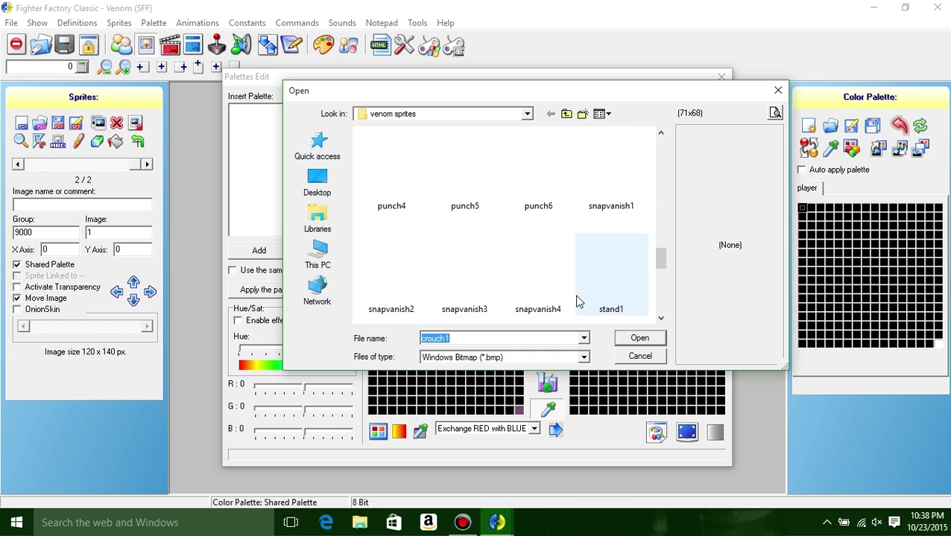
scroll(558, 292, down, 5)
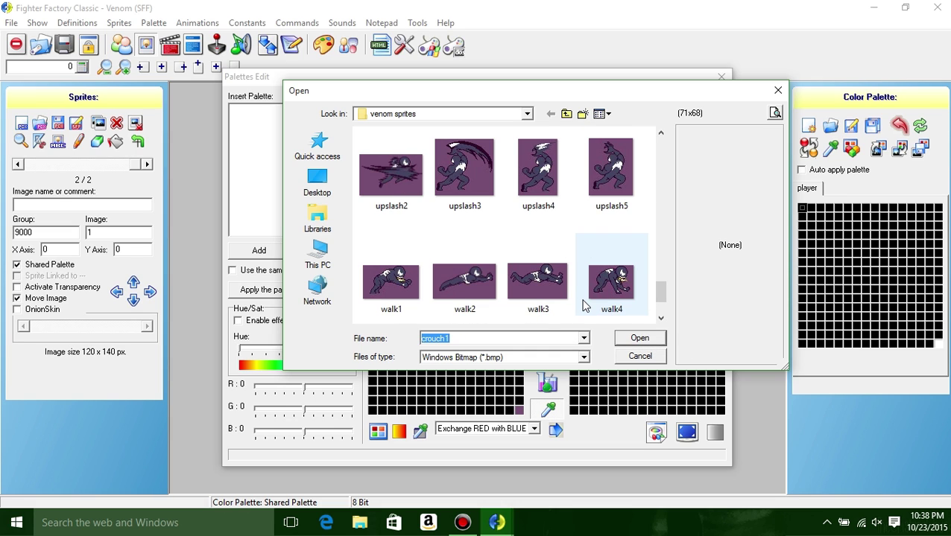
scroll(573, 294, down, 2)
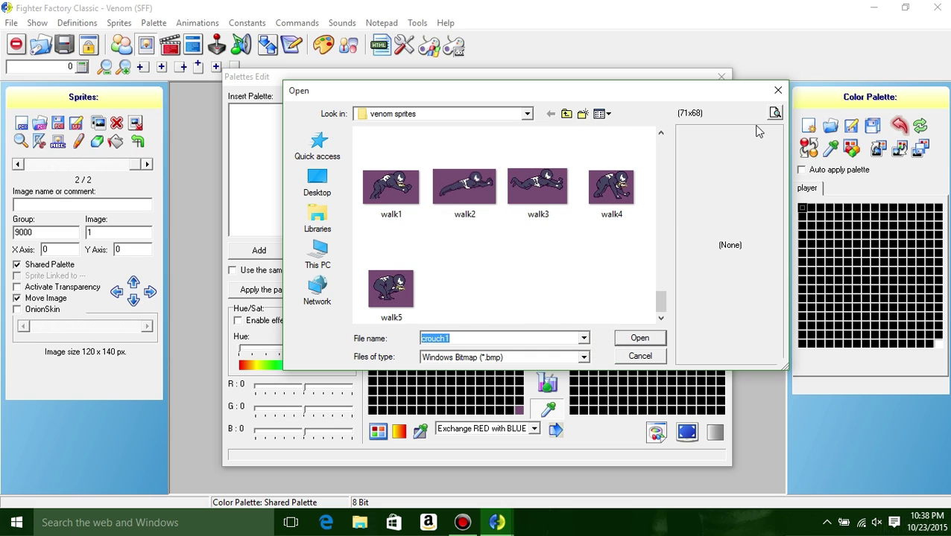
click(778, 90)
Step: Save the character palette as a Mugen Palette (.act) file named Venom in the desktop's Venom folder
click(510, 121)
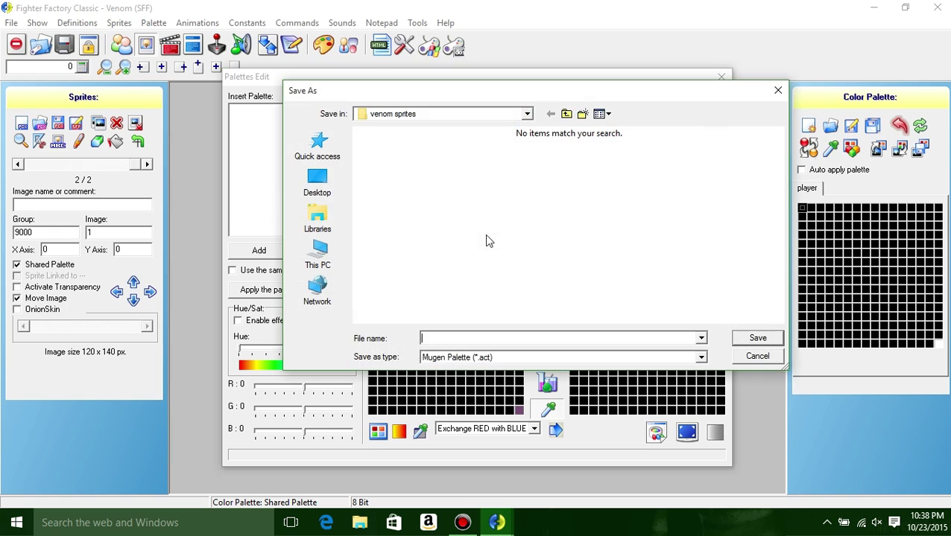
click(317, 182)
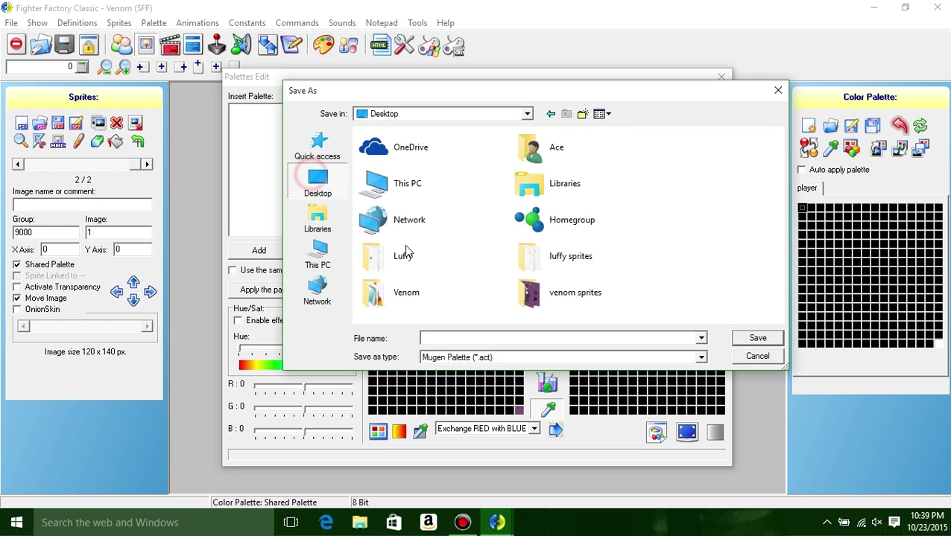
double_click(406, 290)
right_click(431, 337)
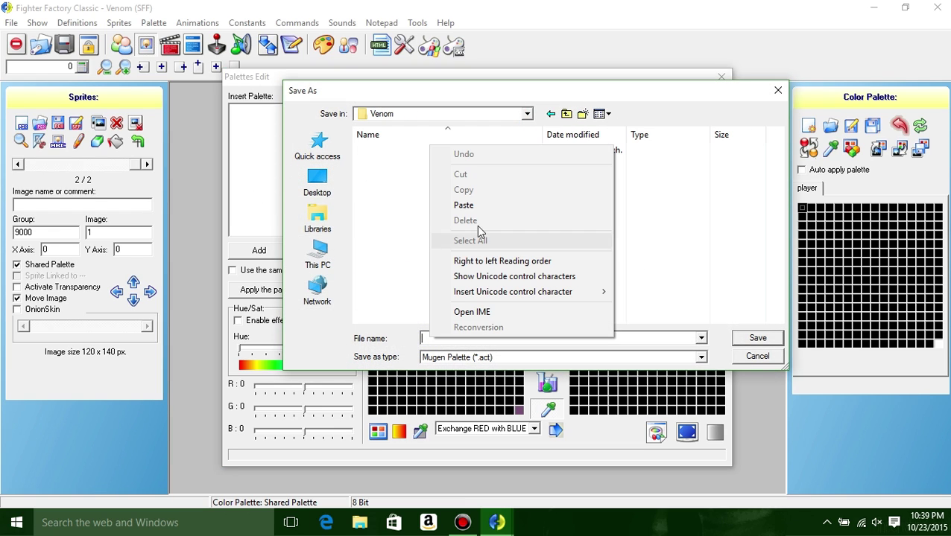
click(478, 207)
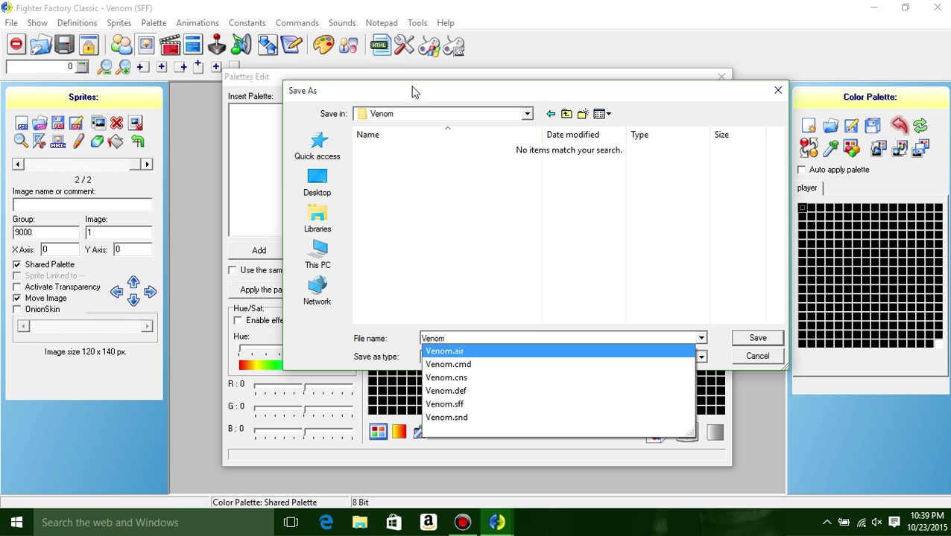
click(758, 337)
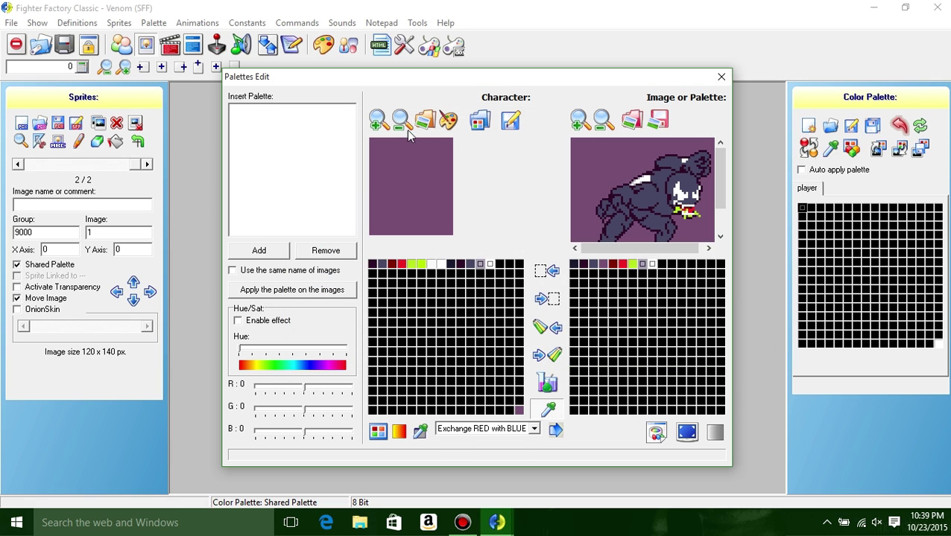
Step: Add all bitmaps in the venom sprites folder, from 2ndlick1 to walk5, to the list of images receiving the palette
click(249, 255)
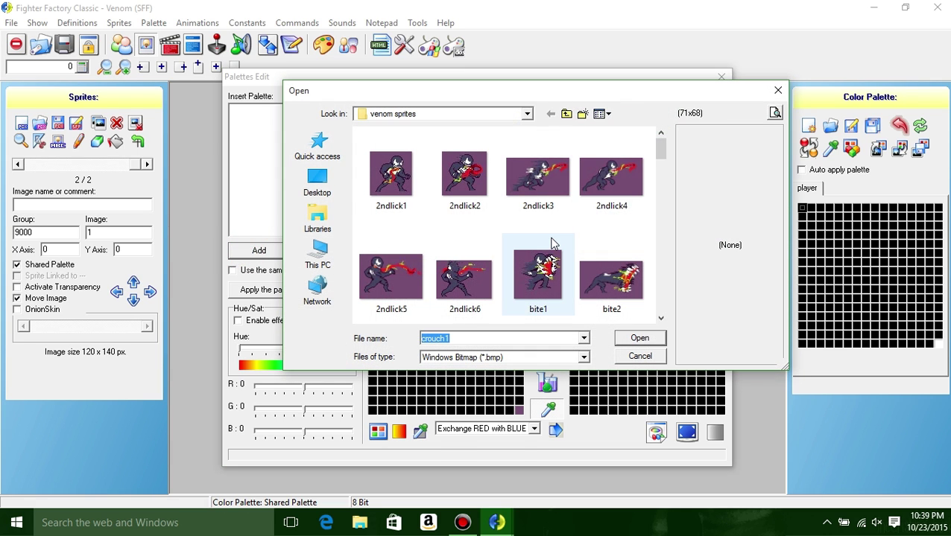
scroll(526, 246, down, 1)
scroll(416, 191, up, 1)
click(416, 192)
scroll(507, 263, down, 15)
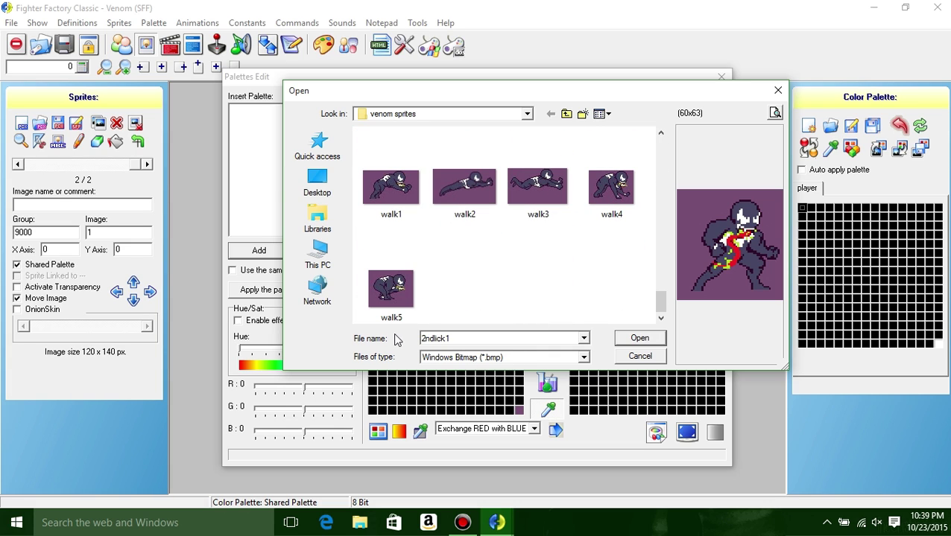
shift+click(390, 292)
click(640, 338)
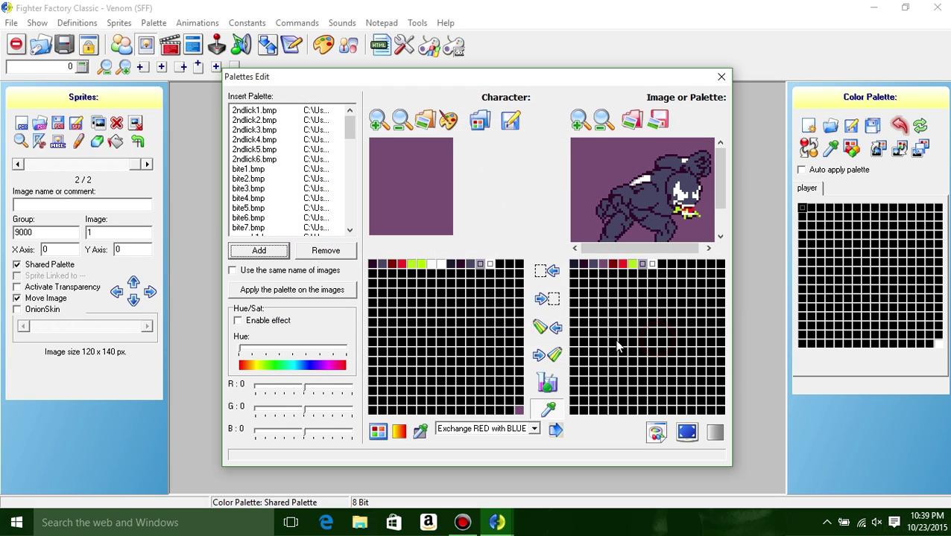
Step: Apply the palette to the listed images, keeping their names and saving as ZSoft PaintBrush (.pcx) under file name a, and close the palette editor
click(232, 271)
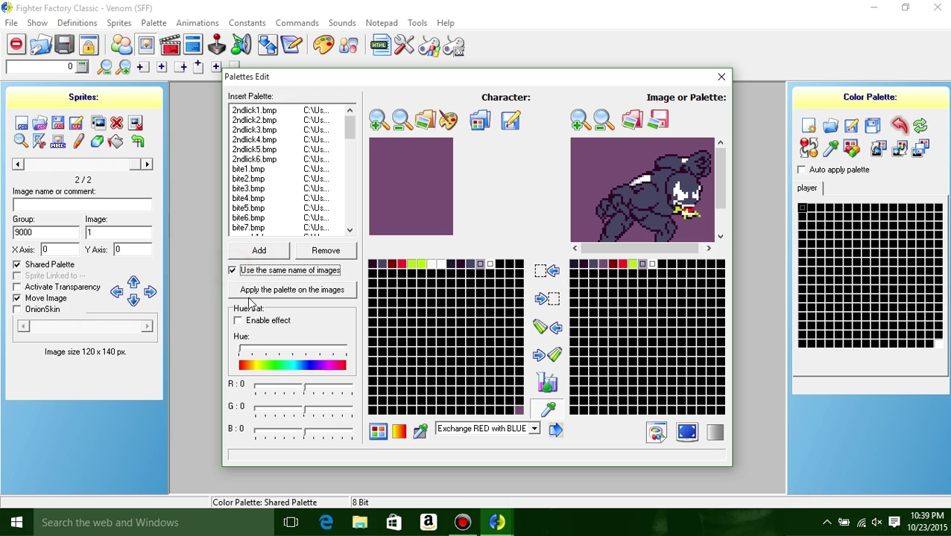
click(251, 291)
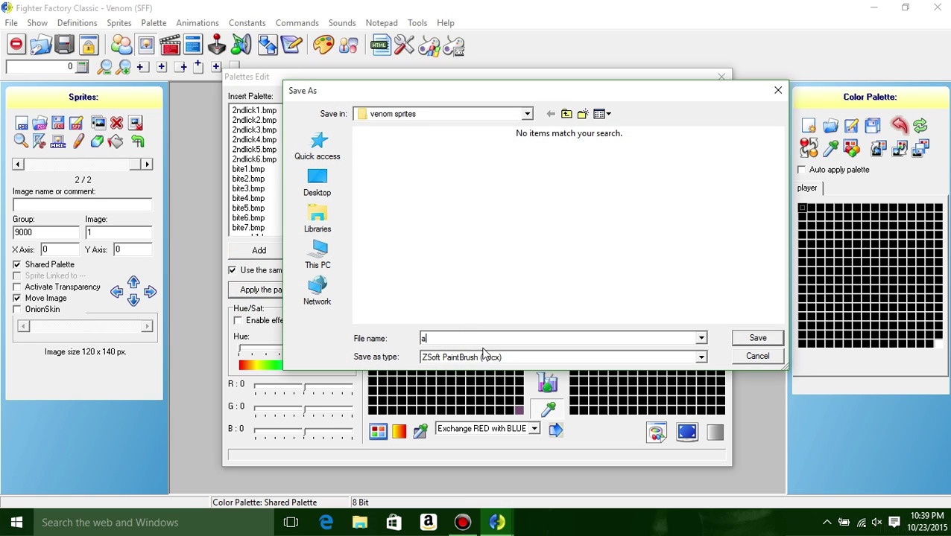
click(754, 339)
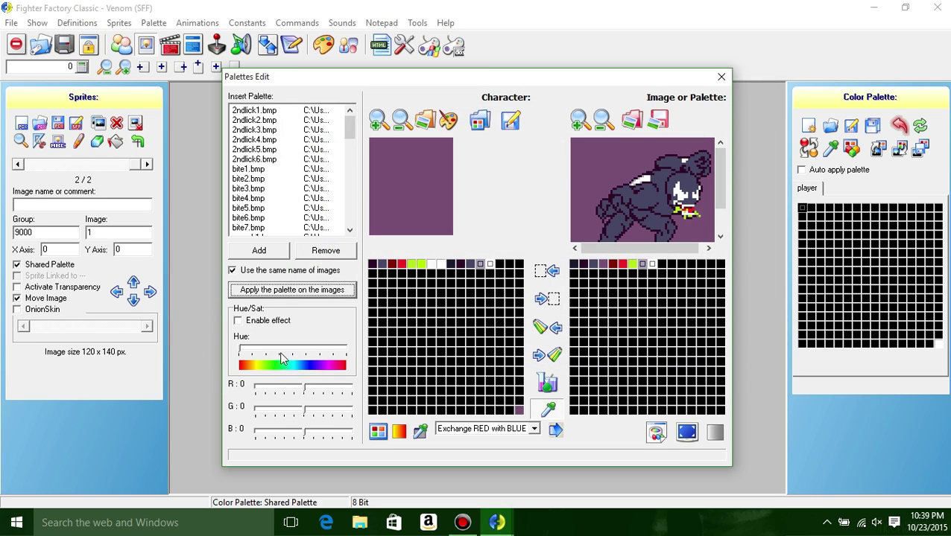
click(720, 81)
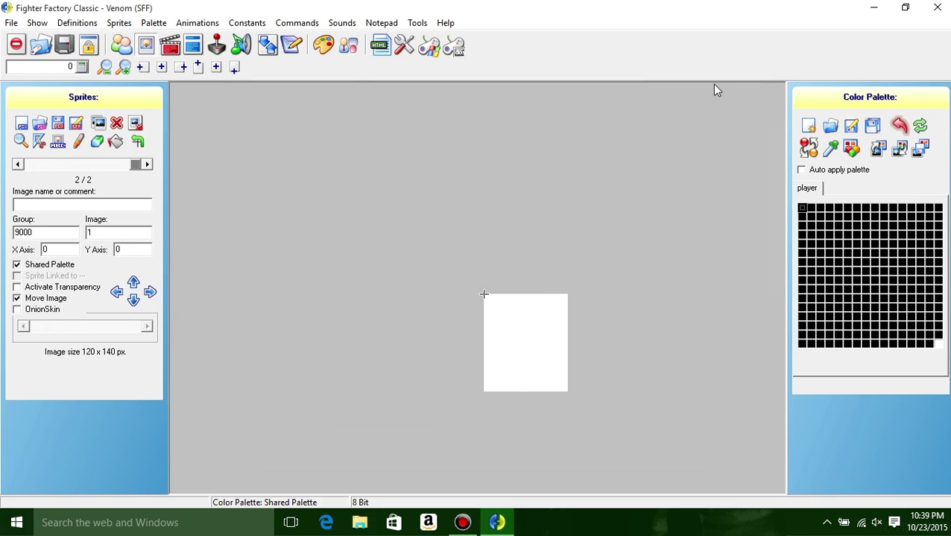
Step: Try listing Venom.act under the ACT palettes in the character definitions, and clear the entry
click(121, 45)
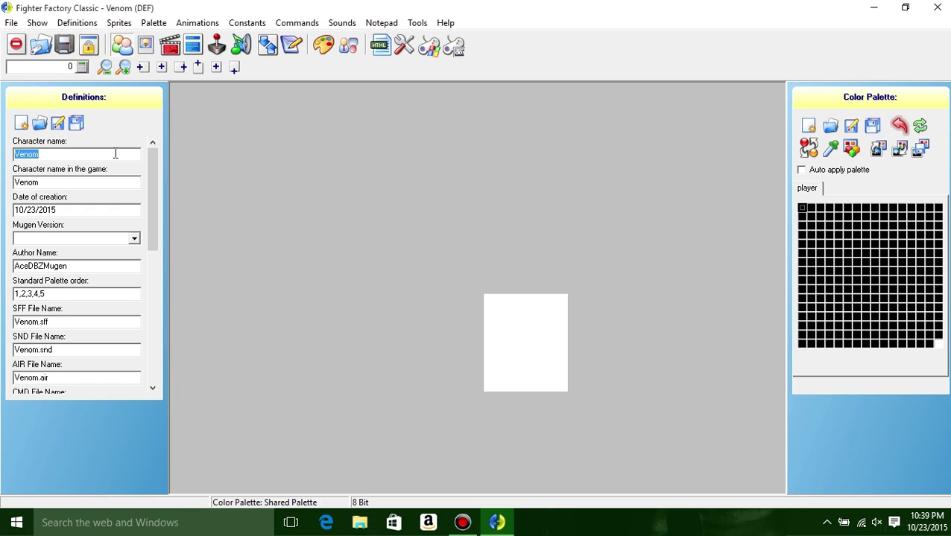
drag(153, 167, 148, 308)
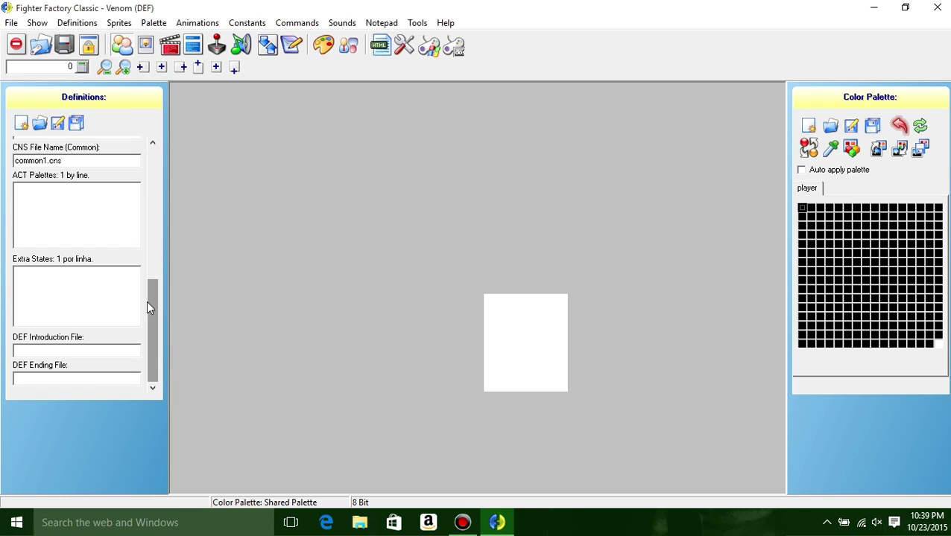
right_click(74, 212)
click(127, 269)
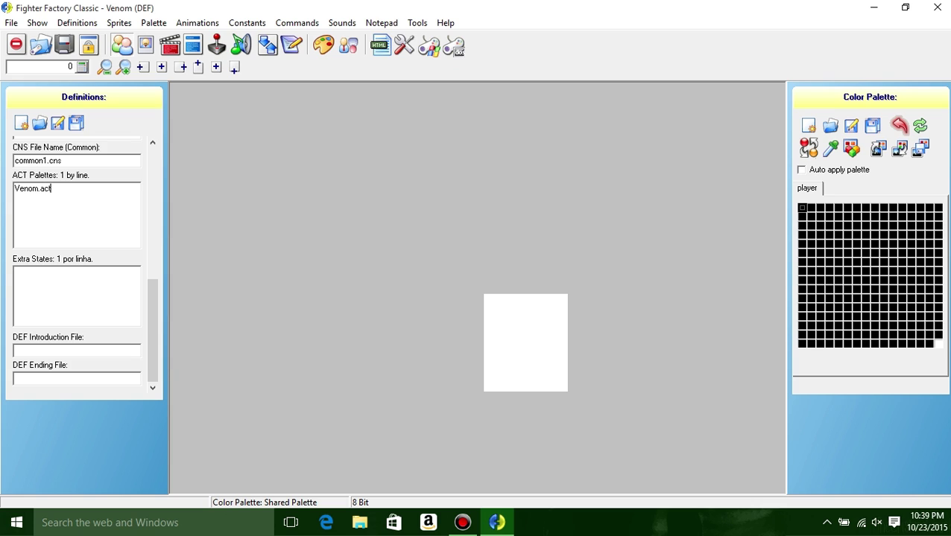
key(ctrl+a)
key(Delete)
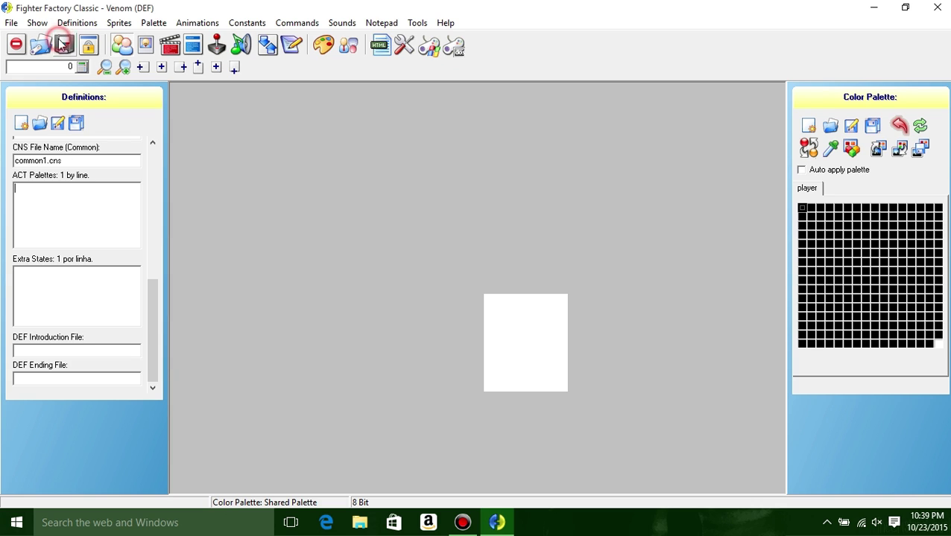
Step: Reload the recent Venom.def, list Venom.act as its ACT palette and save the character
click(11, 22)
mouse_move(111, 54)
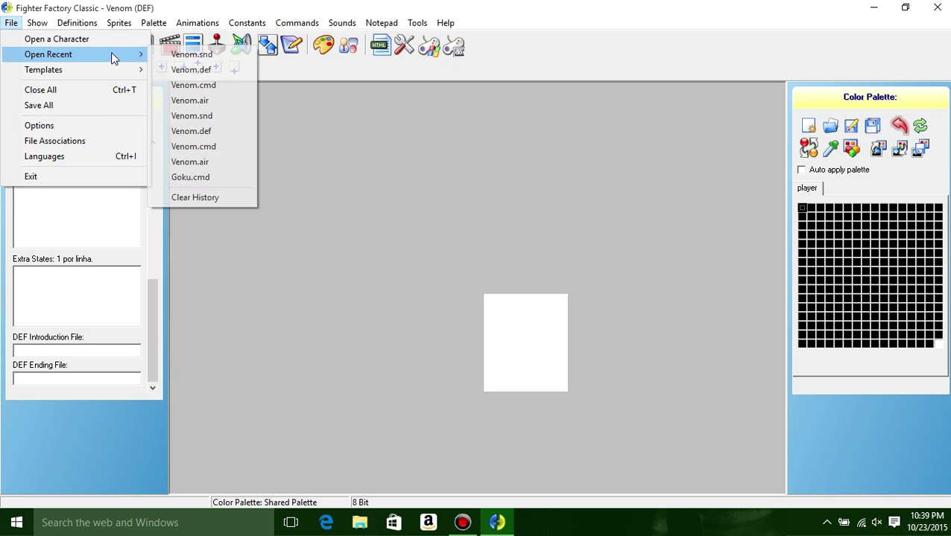
click(198, 68)
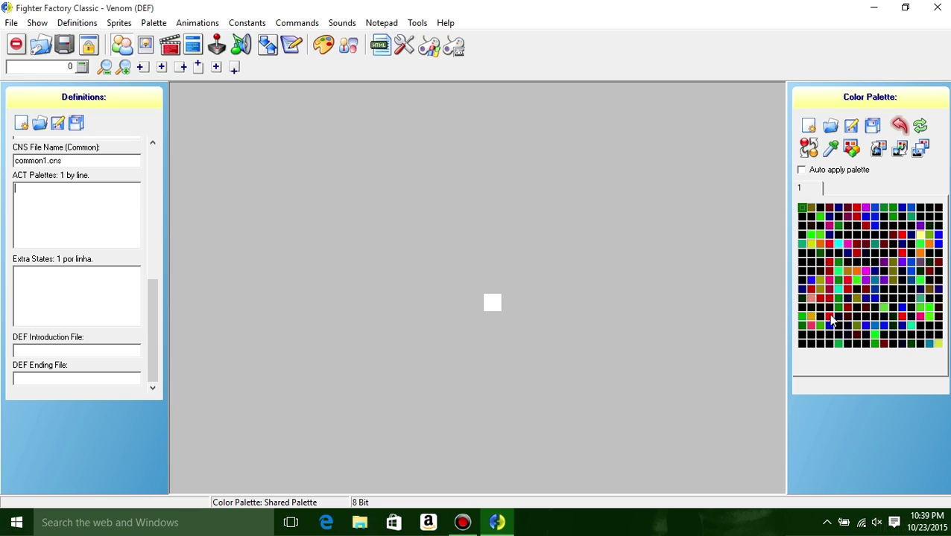
right_click(36, 191)
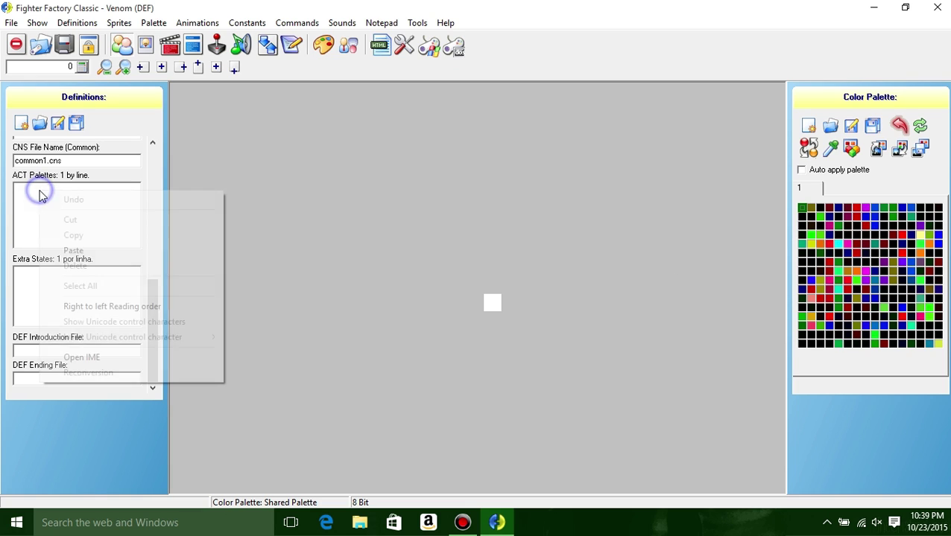
click(73, 250)
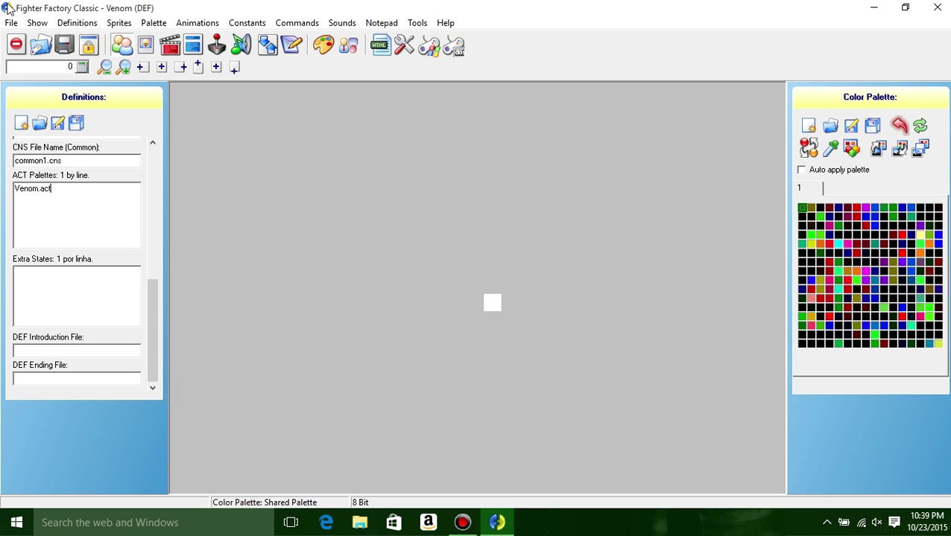
click(64, 44)
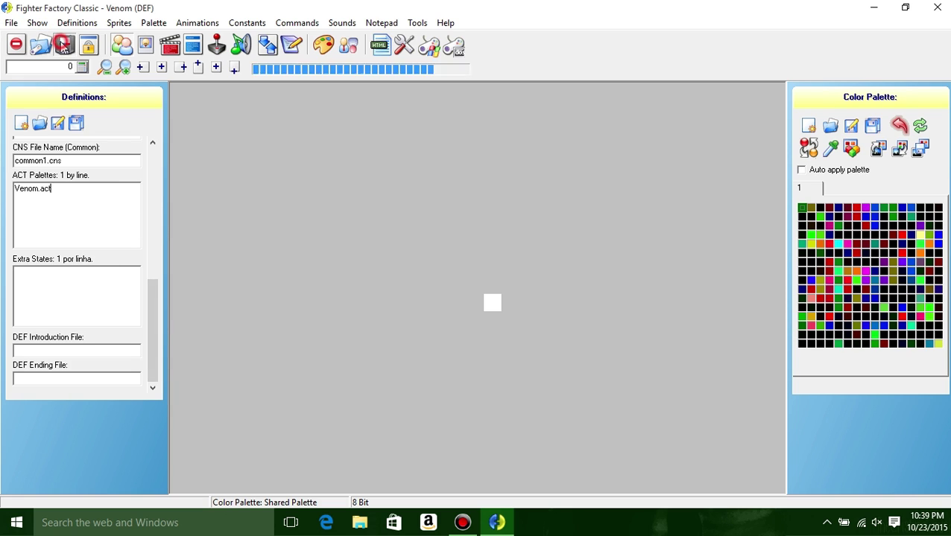
Step: Close the current character and open the Venom definition file from the desktop's Venom folder
click(16, 44)
click(10, 23)
click(18, 36)
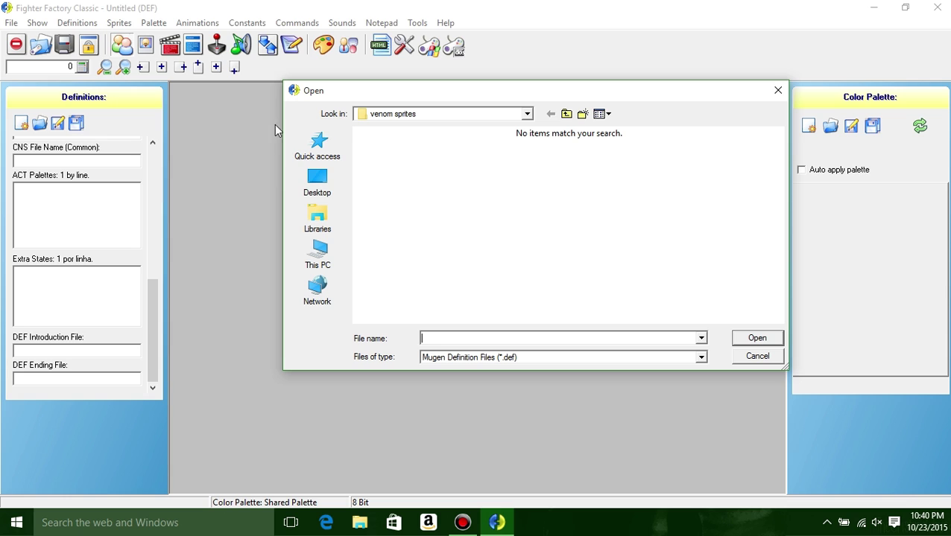
click(327, 184)
double_click(426, 293)
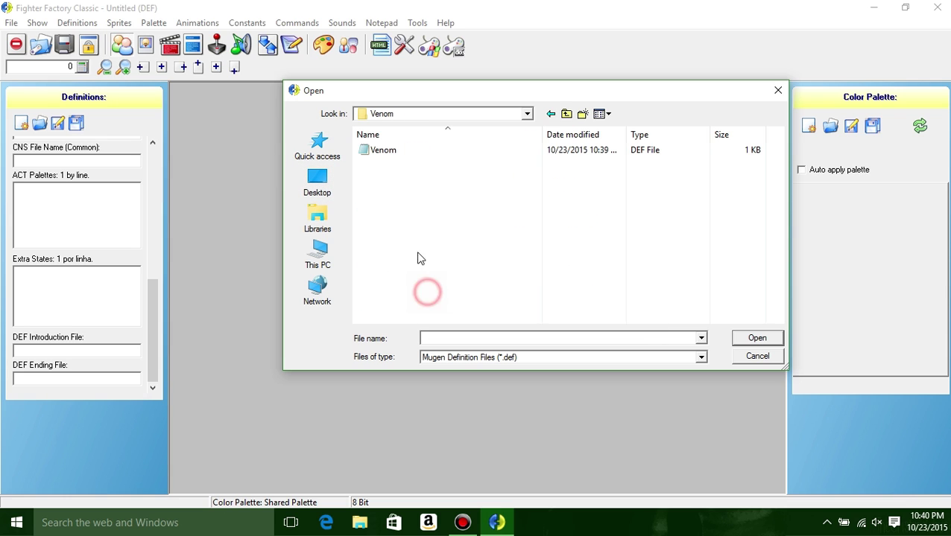
double_click(372, 154)
drag(151, 305, 149, 201)
scroll(125, 165, up, 5)
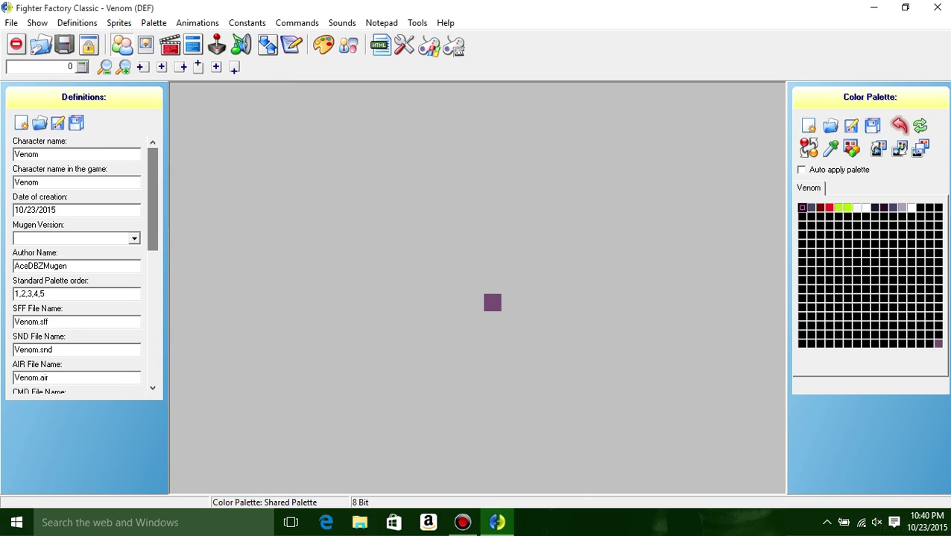
Step: Go to the last of the character's sprites and start adding images from the desktop's venom sprites folder
click(145, 45)
click(147, 165)
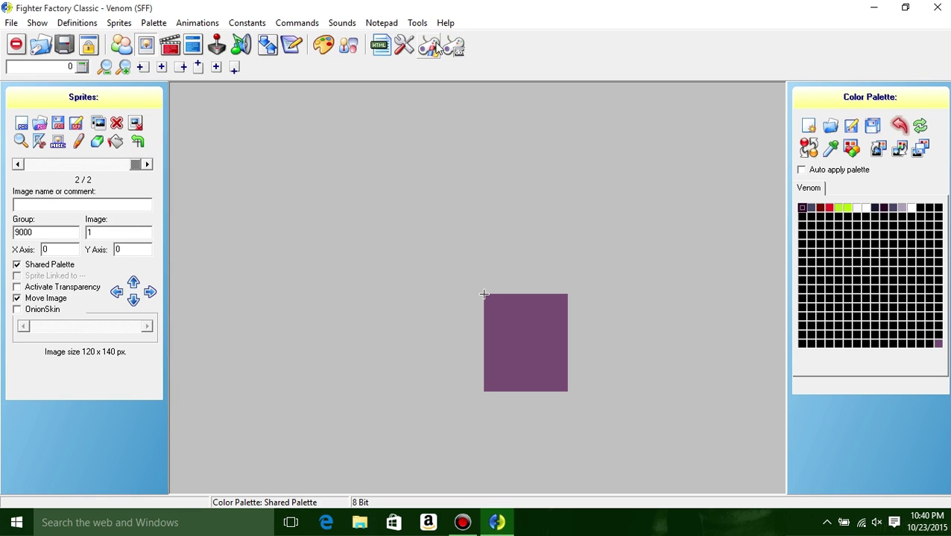
drag(138, 164, 165, 170)
click(22, 123)
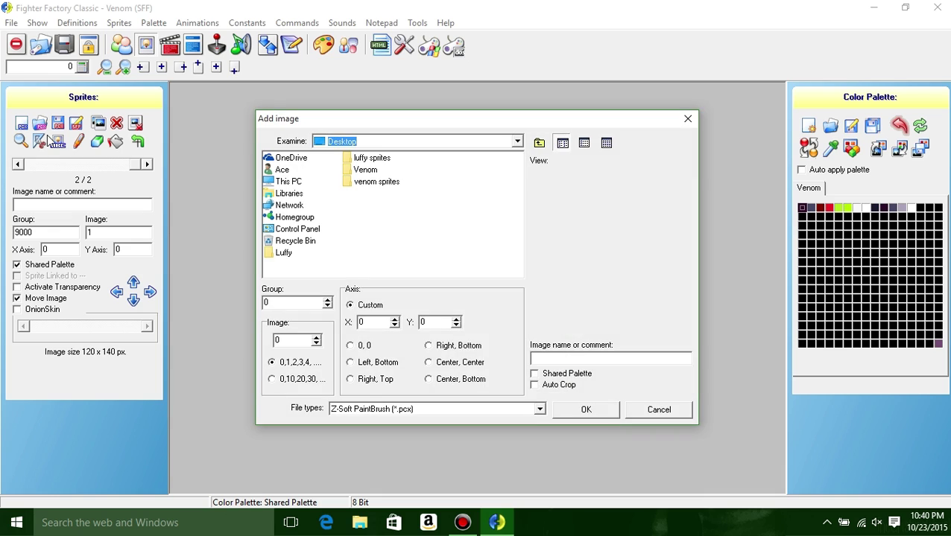
double_click(354, 186)
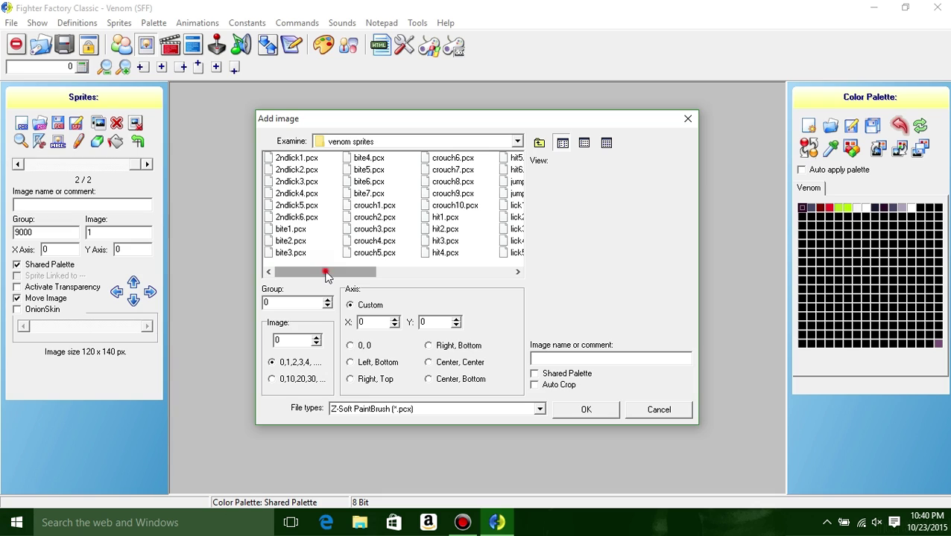
drag(325, 275, 460, 265)
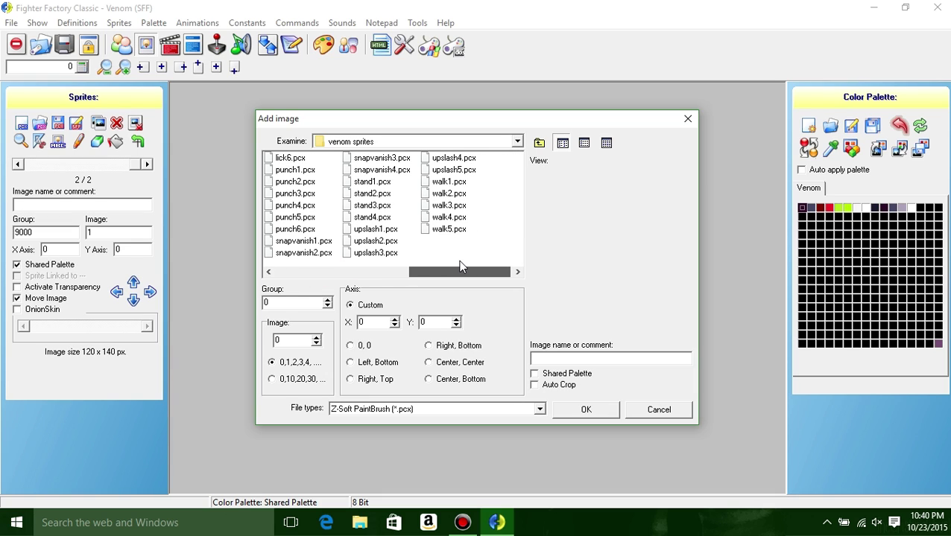
Step: Select the standing sprites stand1.pcx to stand4.pcx for import, after previewing upslash4, snapvanish3 and walk1
click(436, 160)
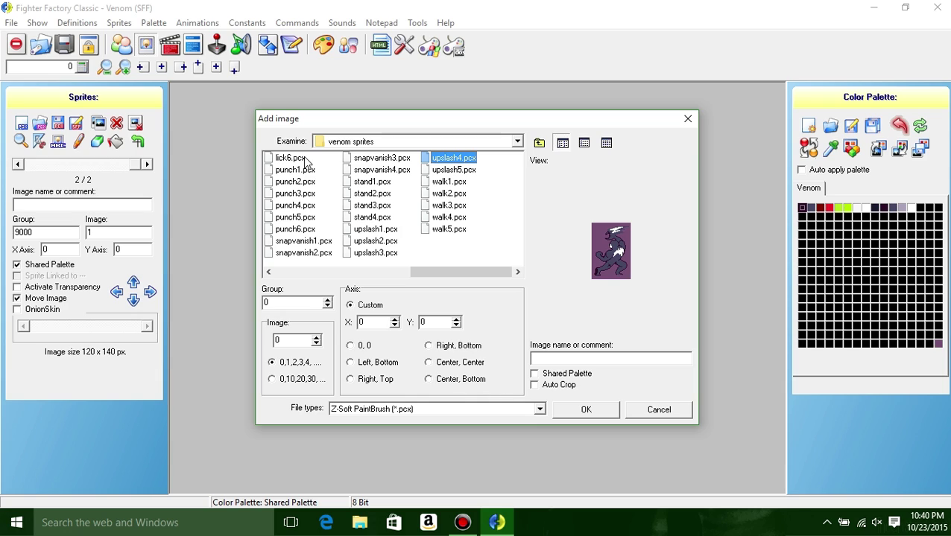
click(391, 159)
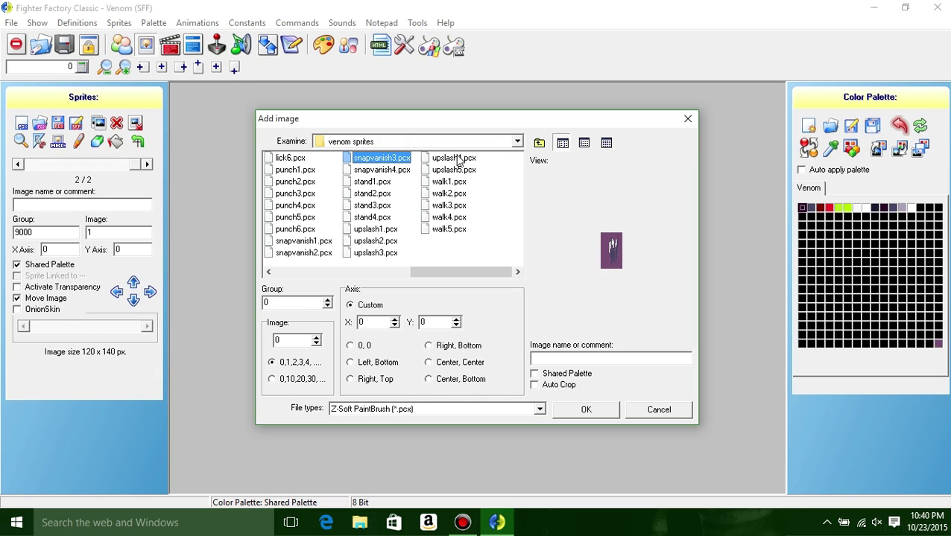
click(447, 159)
click(444, 183)
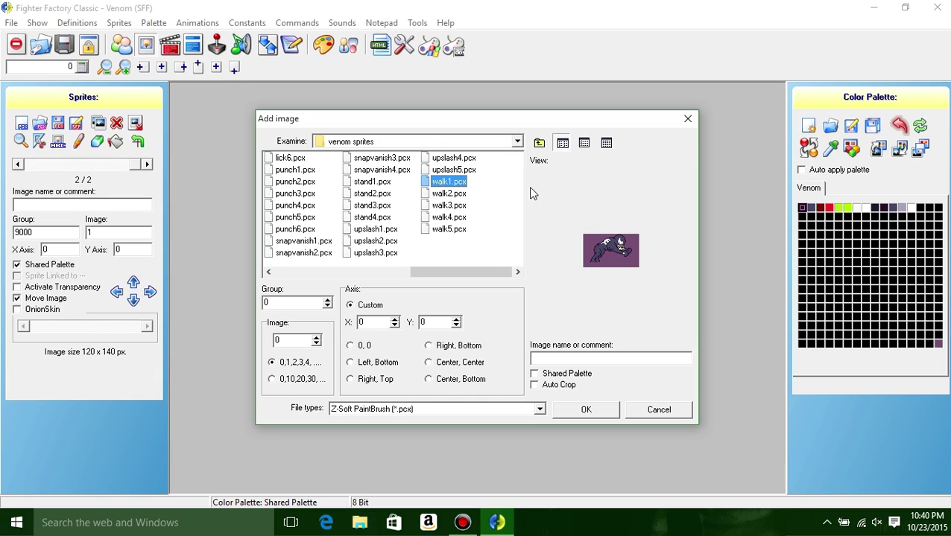
click(365, 183)
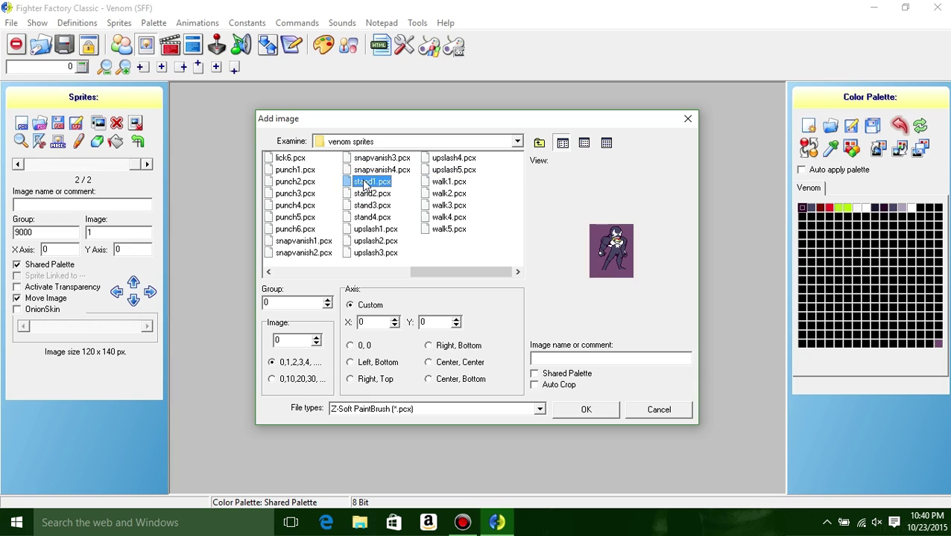
key(shift+Down)
key(shift+Down)
key(shift+Down)
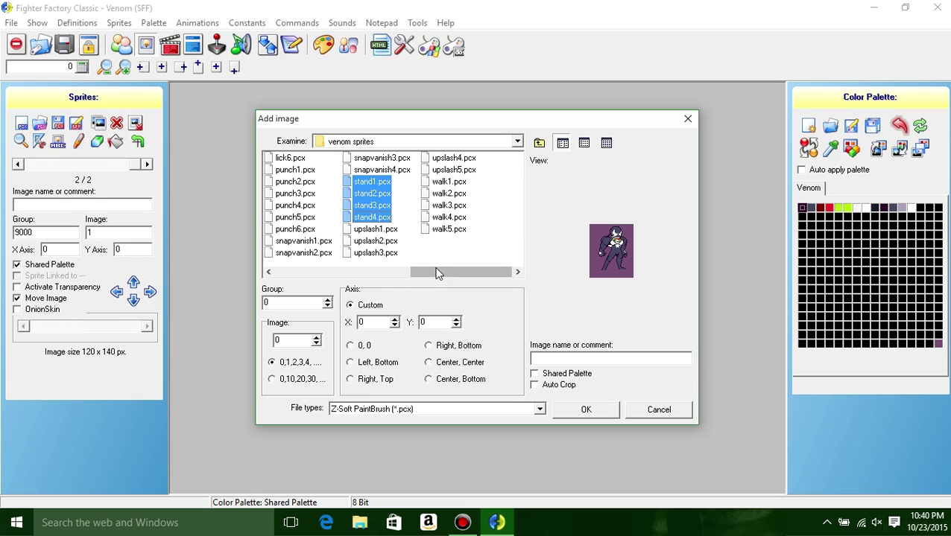
Step: Extend the import selection with the crouch sprites, starting from crouch1.pcx
drag(437, 272, 298, 289)
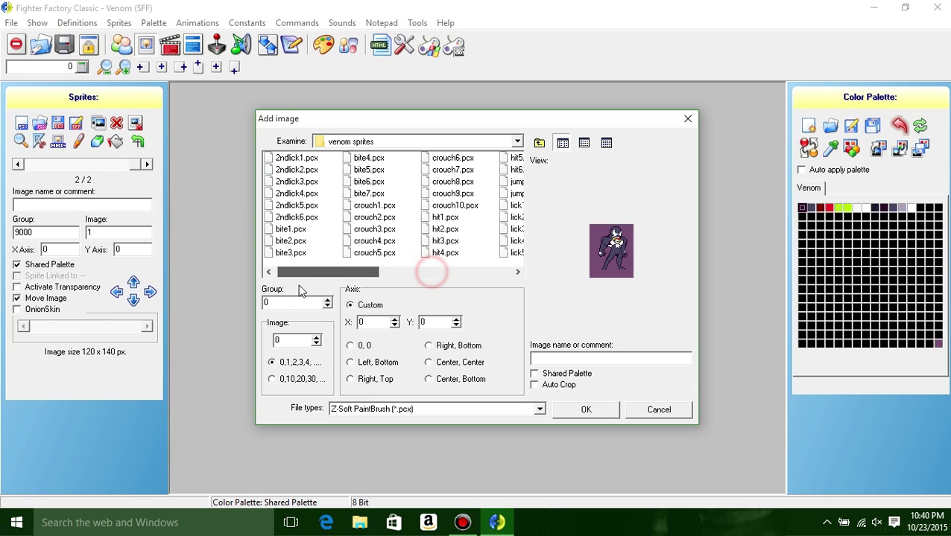
ctrl+click(392, 203)
ctrl+click(383, 216)
ctrl+click(381, 228)
ctrl+click(379, 249)
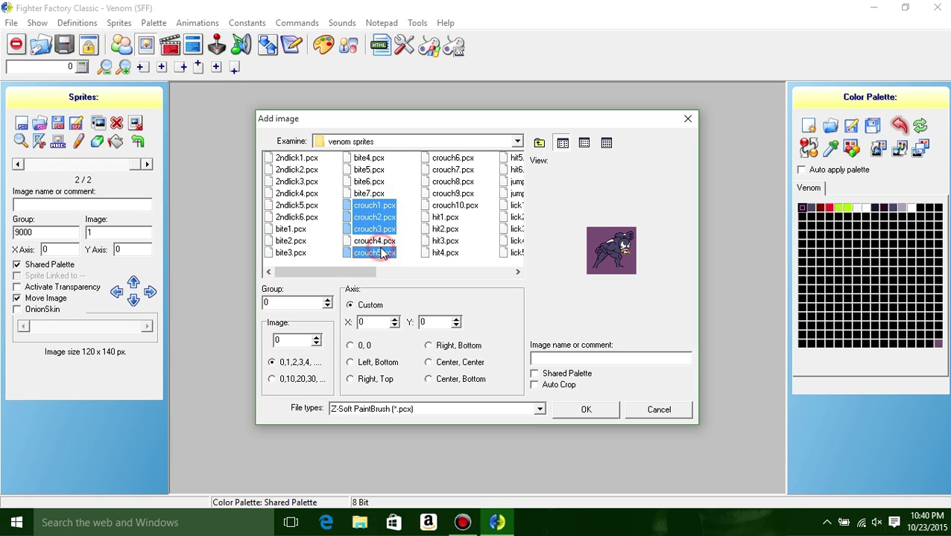
Step: Add the selected images as group 1 with a Center, Bottom axis and Auto Crop enabled
click(309, 303)
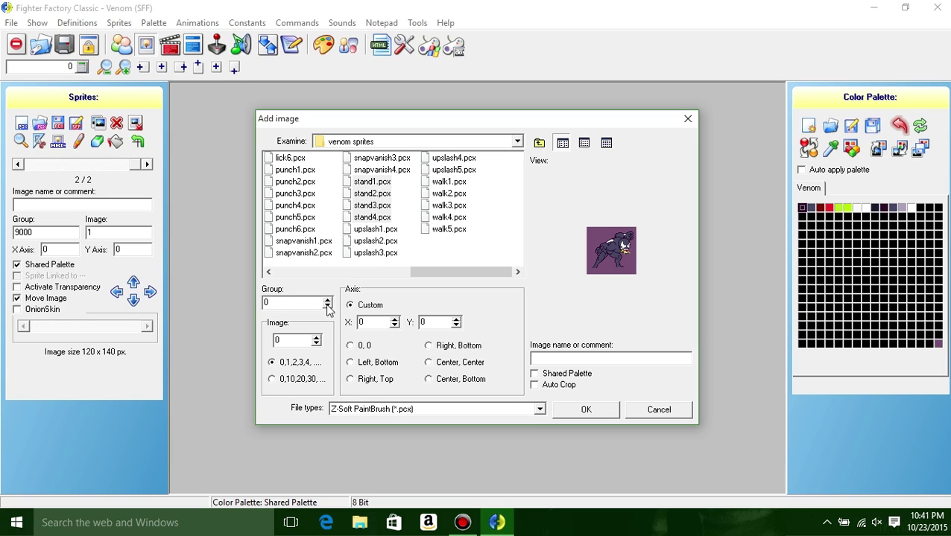
click(328, 302)
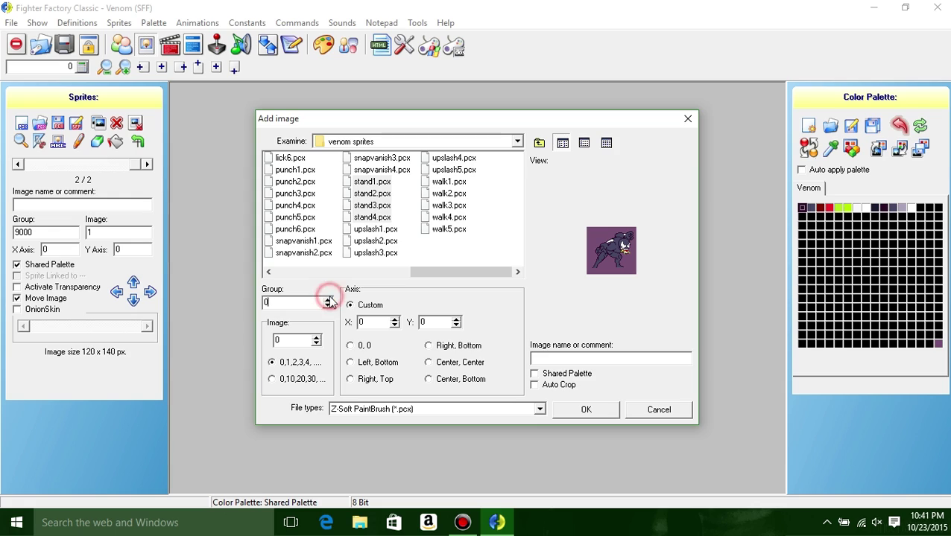
click(432, 380)
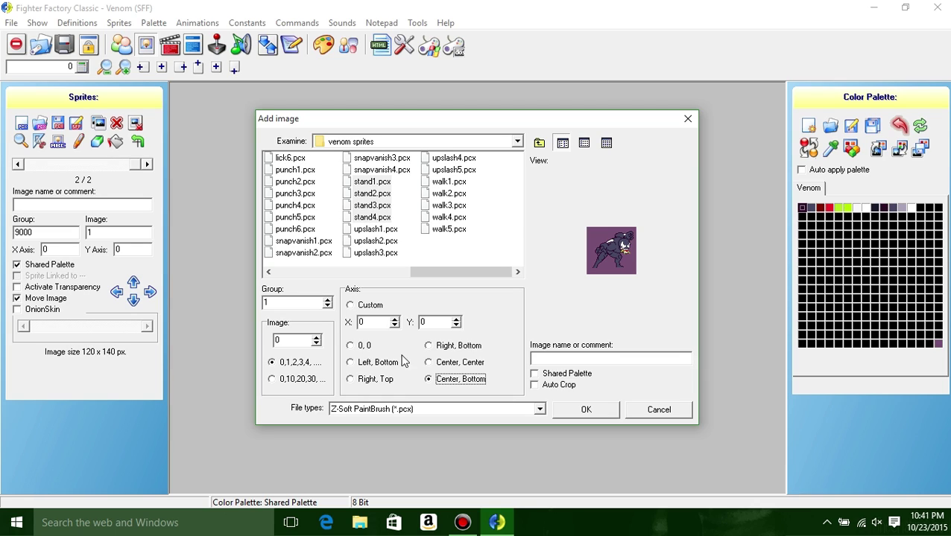
click(548, 387)
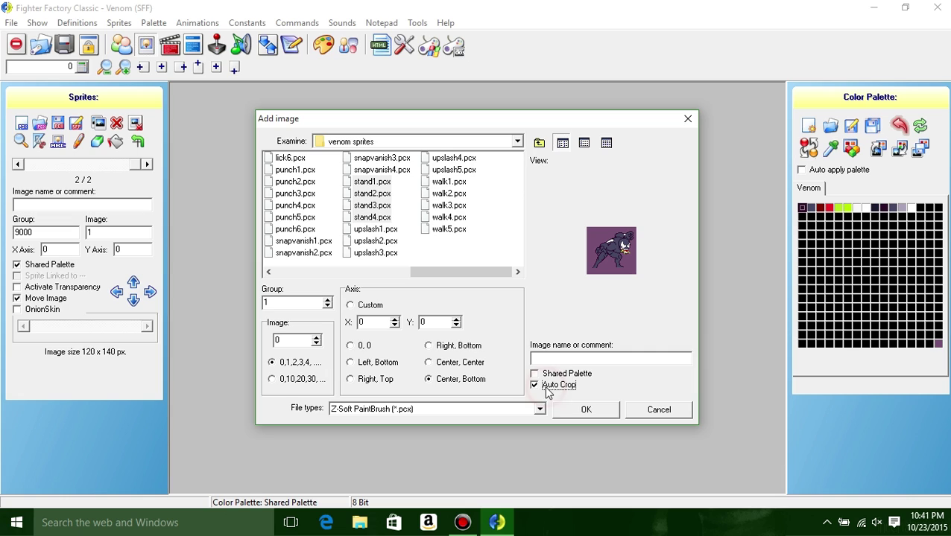
click(586, 411)
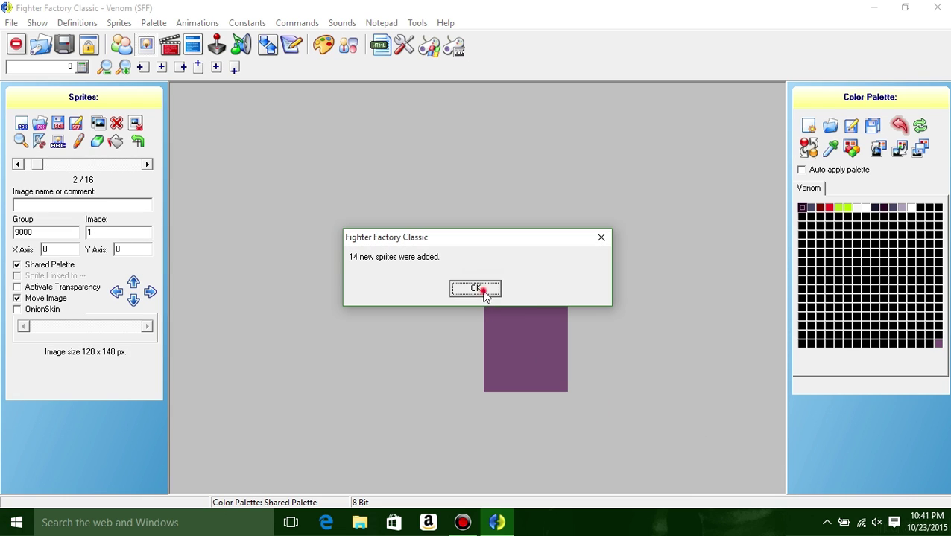
click(481, 290)
Step: Browse forward and back through the newly added group 1 sprites to examine their images and numbering
click(147, 165)
click(147, 165)
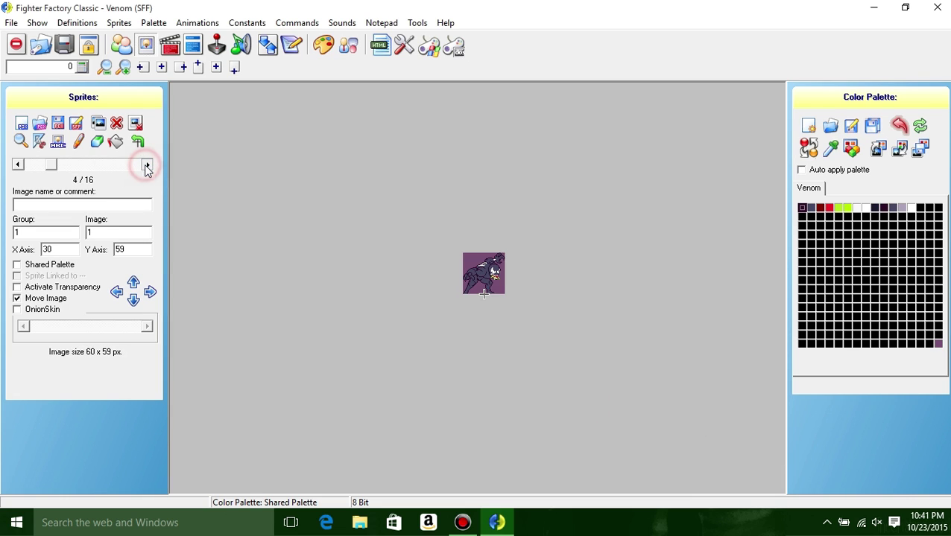
click(146, 165)
click(15, 166)
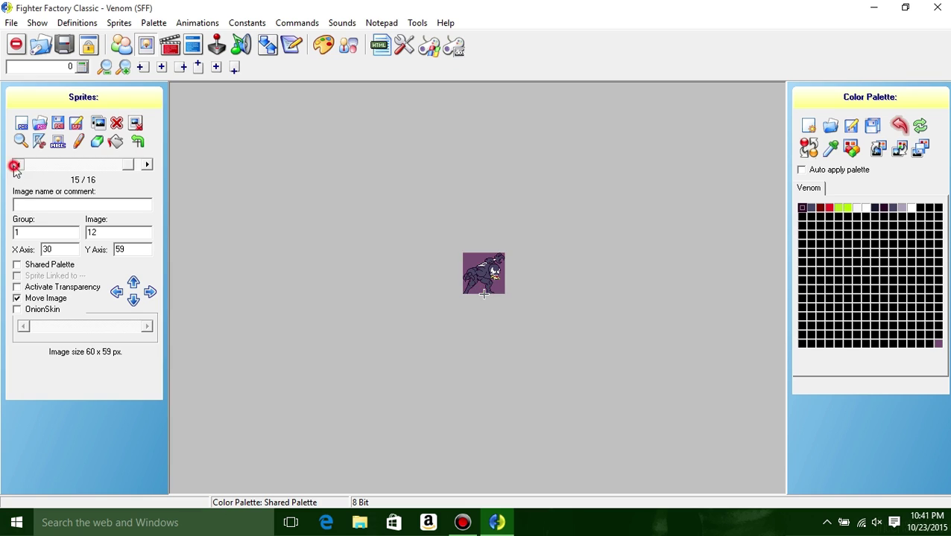
click(15, 166)
click(16, 167)
click(16, 167)
click(17, 169)
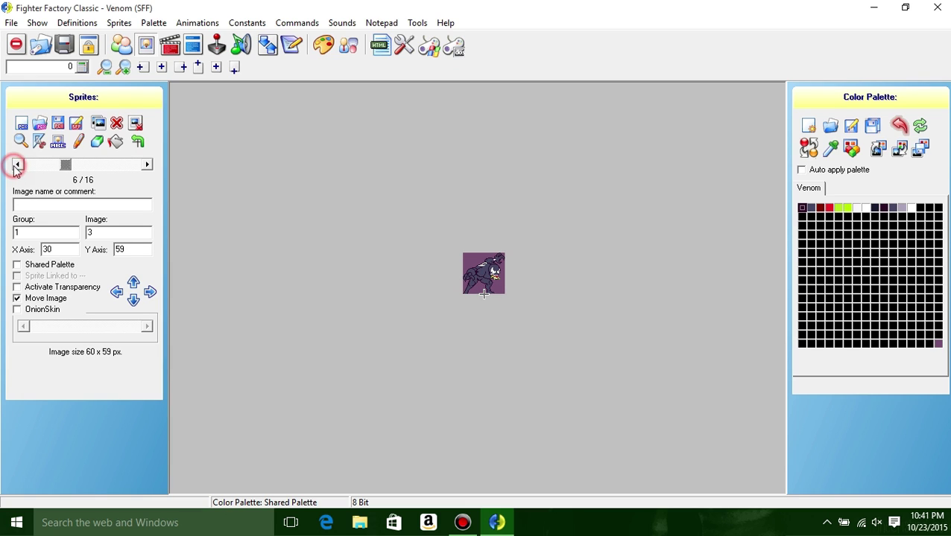
click(16, 169)
click(16, 167)
click(15, 167)
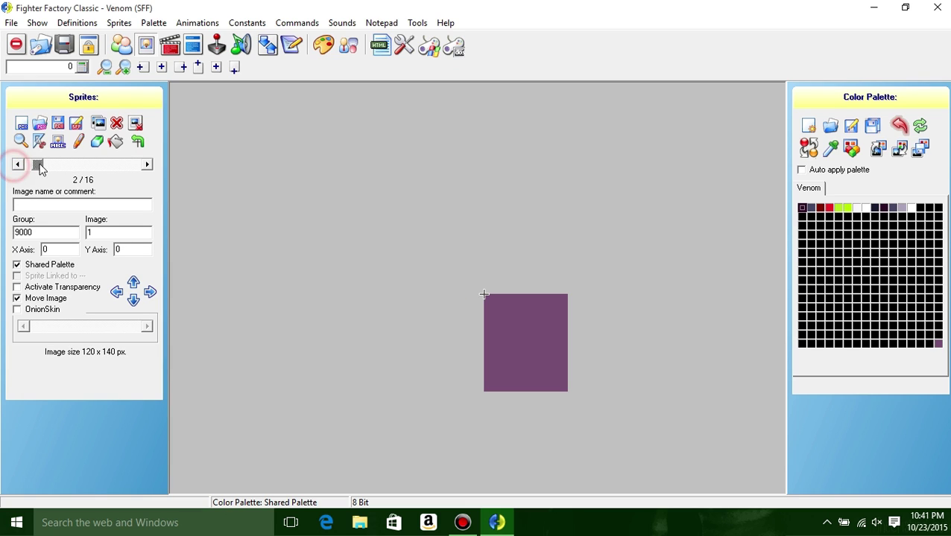
Step: Move image 0 of group 1 down two pixels, to a Y axis of 51
click(147, 165)
click(125, 68)
click(125, 68)
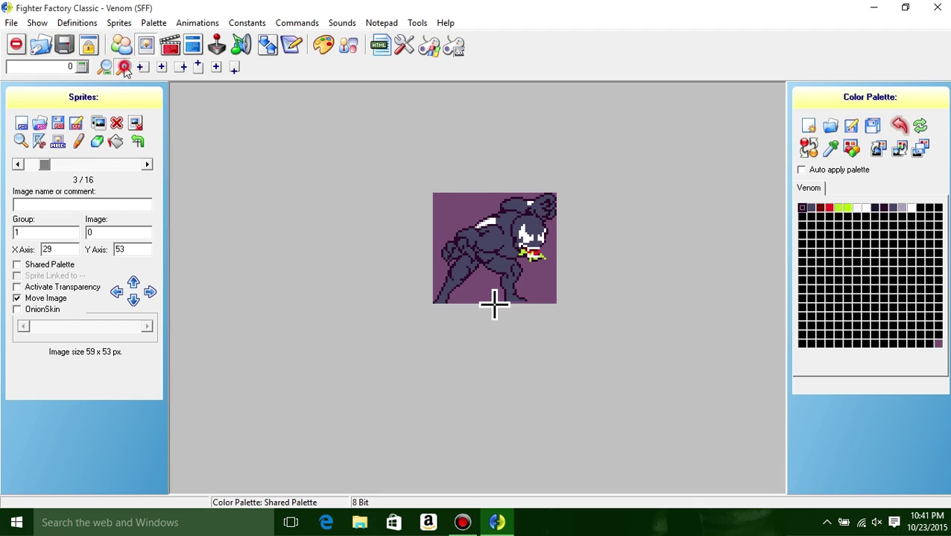
click(124, 67)
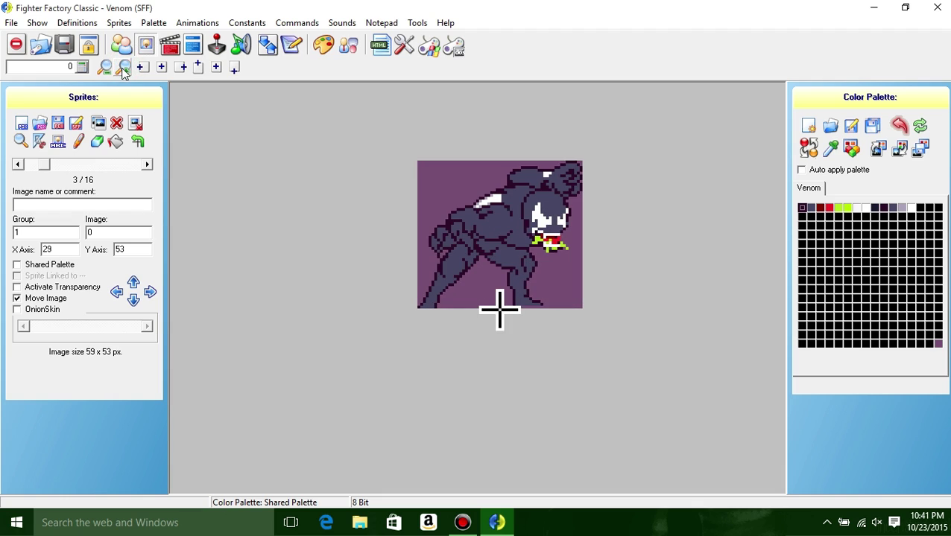
click(134, 300)
click(133, 299)
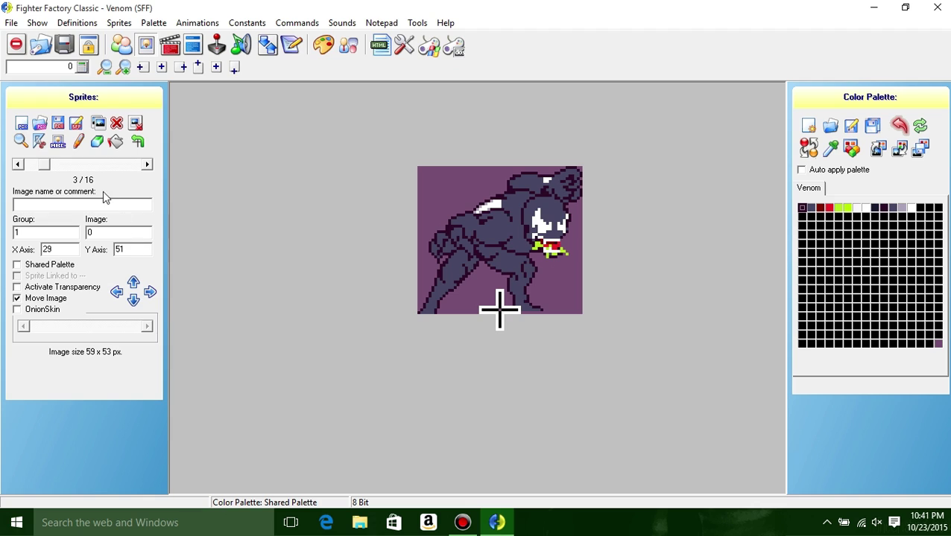
Step: Activate transparency so image 0 of group 1 displays without its purple background
click(18, 288)
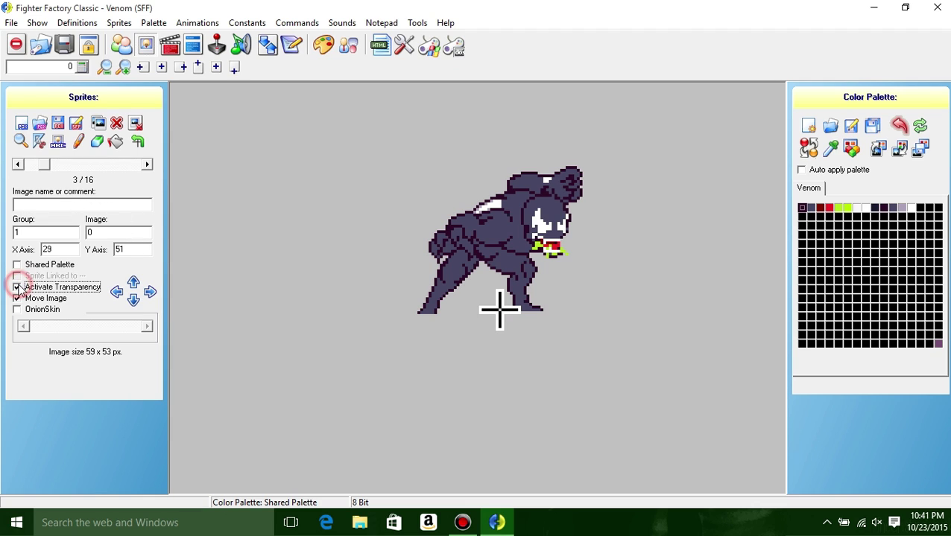
click(59, 288)
click(60, 287)
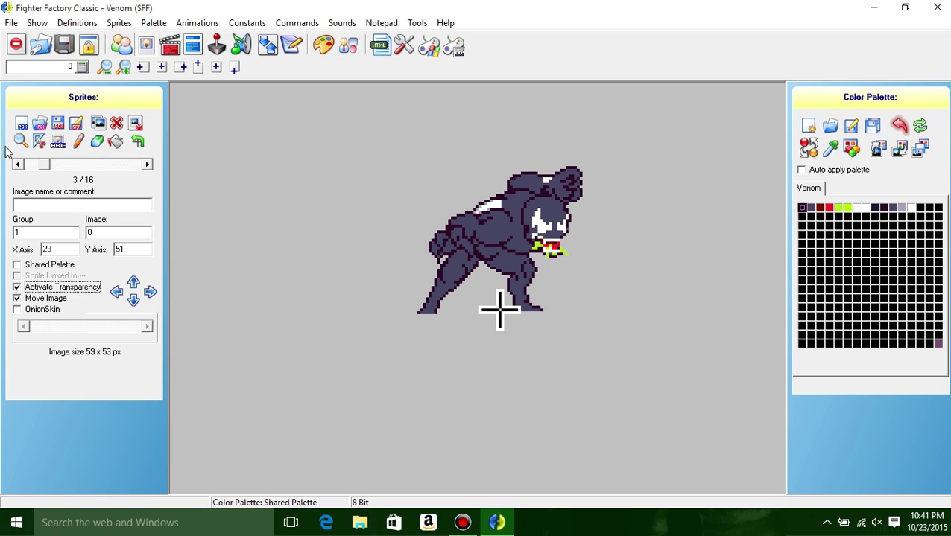
Step: Show the guide lines and place them along the bottom of the feet and the rear foot's outer edge of image 0
click(37, 22)
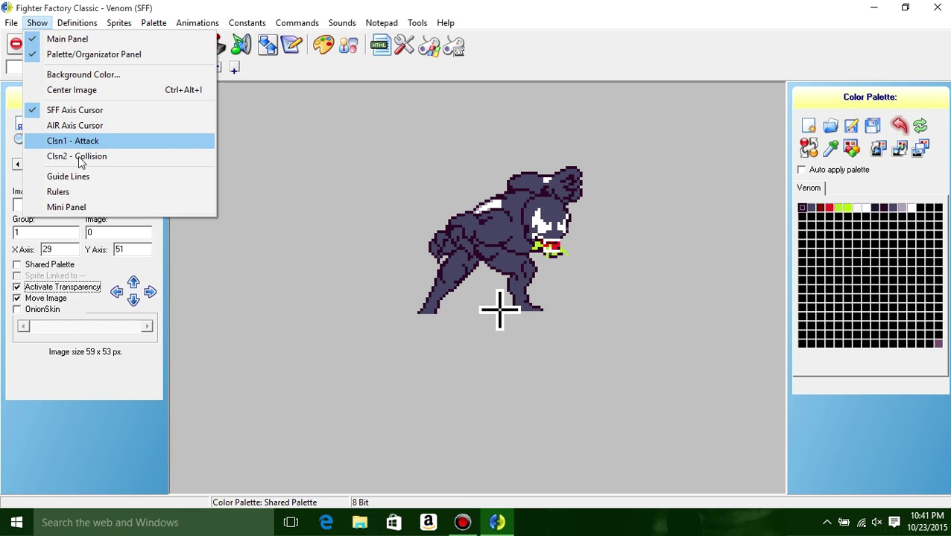
click(78, 176)
drag(206, 191, 273, 317)
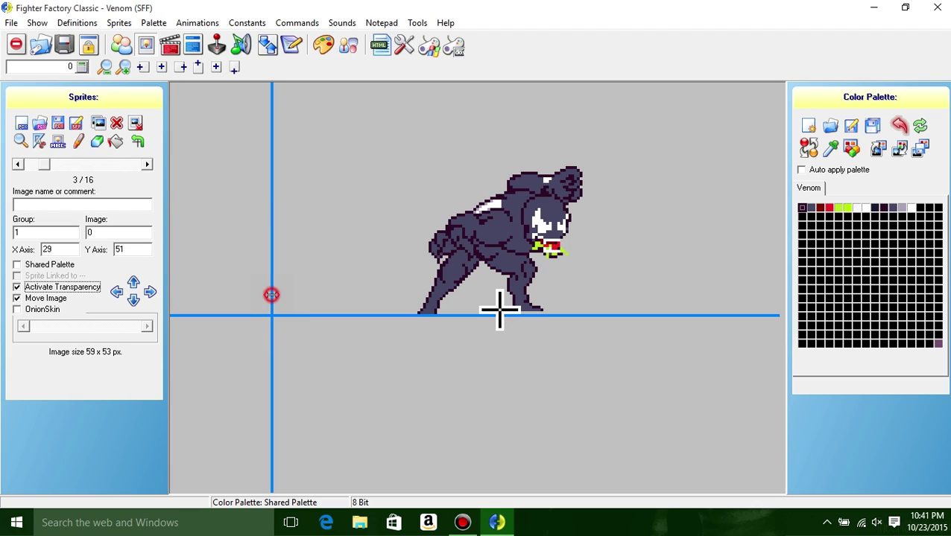
drag(271, 295, 416, 347)
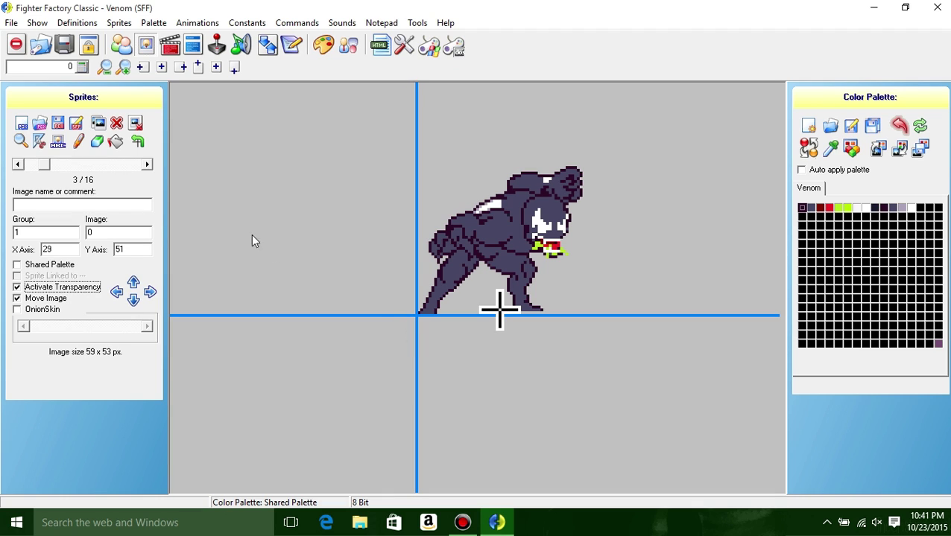
Step: Align image 1 of group 1 with the guide lines at a Y axis of 57, nudging it left toward the vertical guide
click(147, 165)
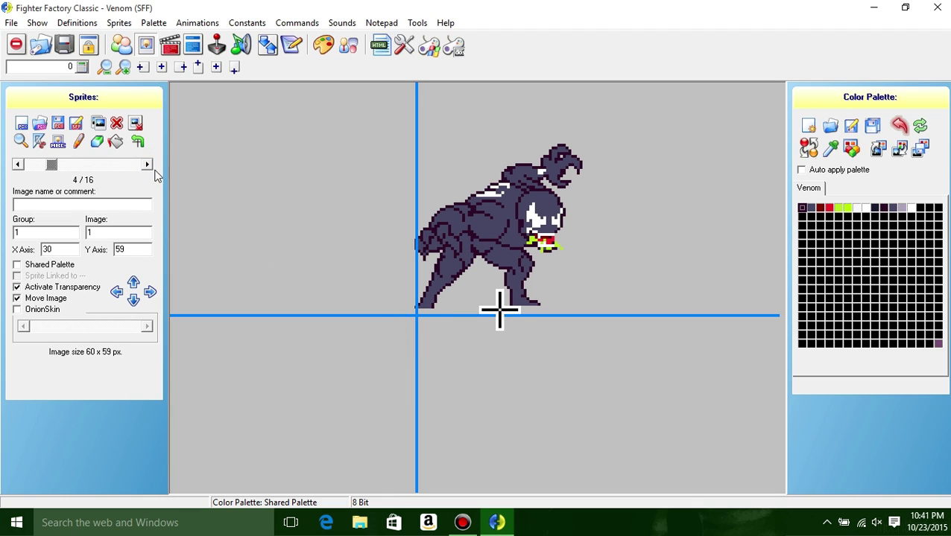
mouse_move(470, 220)
mouse_down()
mouse_move(490, 248)
mouse_move(477, 234)
mouse_up()
click(132, 281)
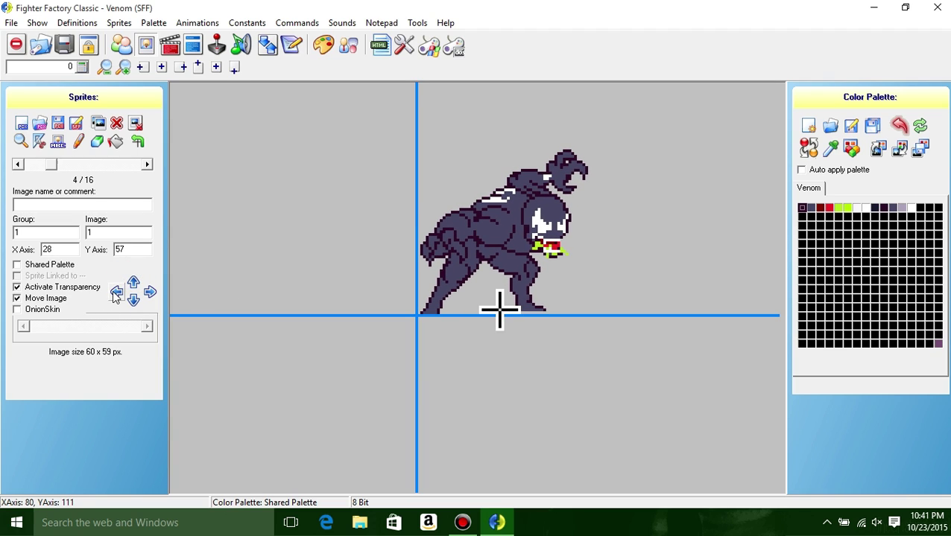
click(116, 293)
Step: Move image 2 of group 1 toward the guide lines, to an X axis of 31 and a Y axis of 62
click(147, 165)
click(455, 228)
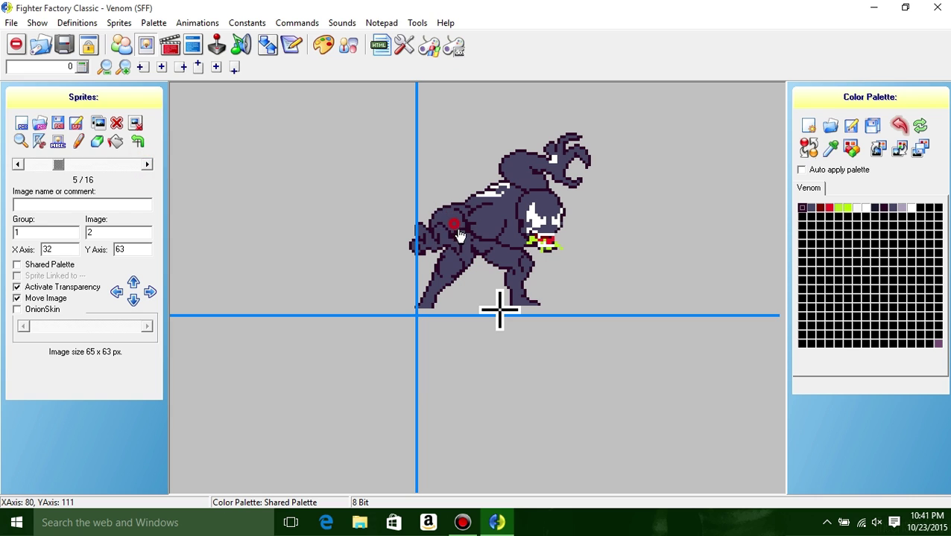
drag(458, 235, 456, 234)
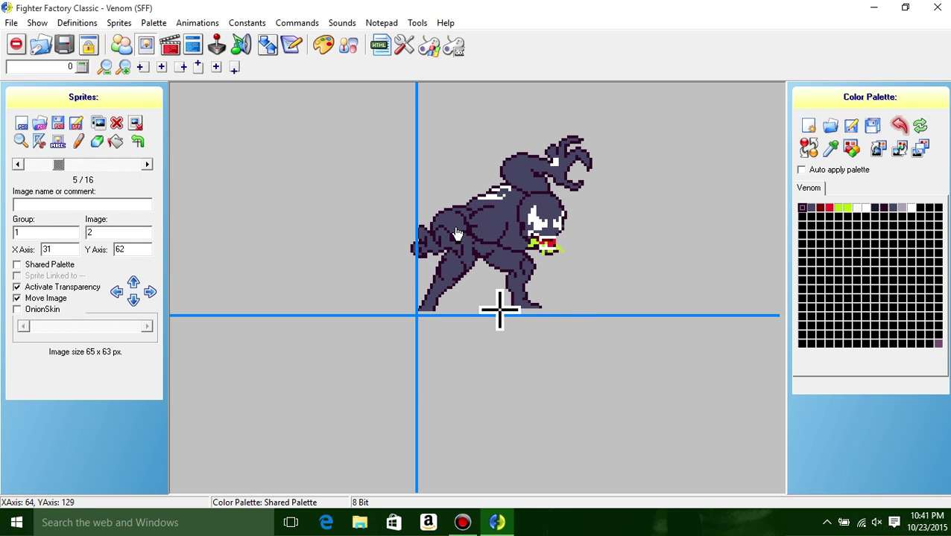